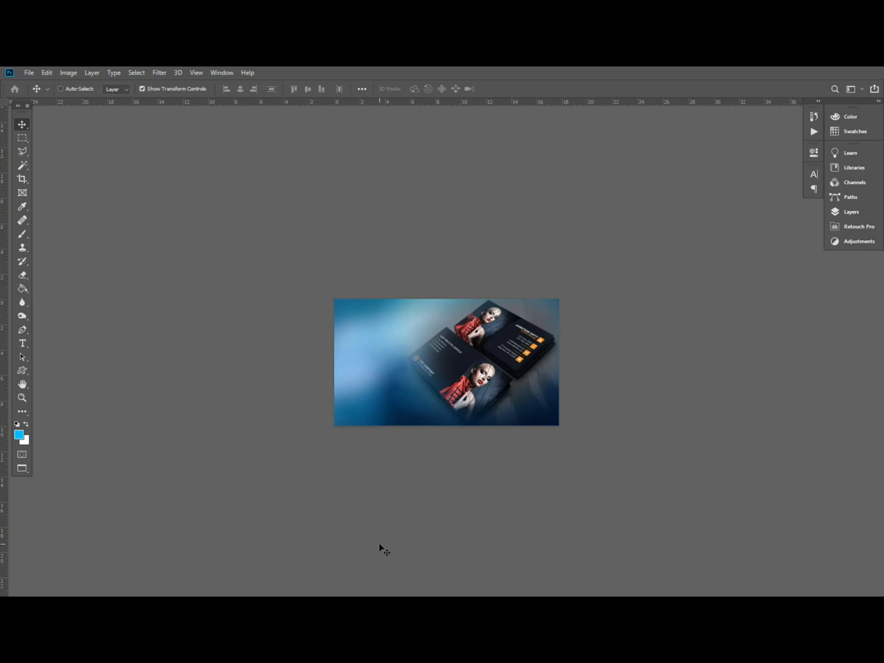
key(ctrl+0)
key(ctrl+minus)
key(ctrl+minus)
key(ctrl+minus)
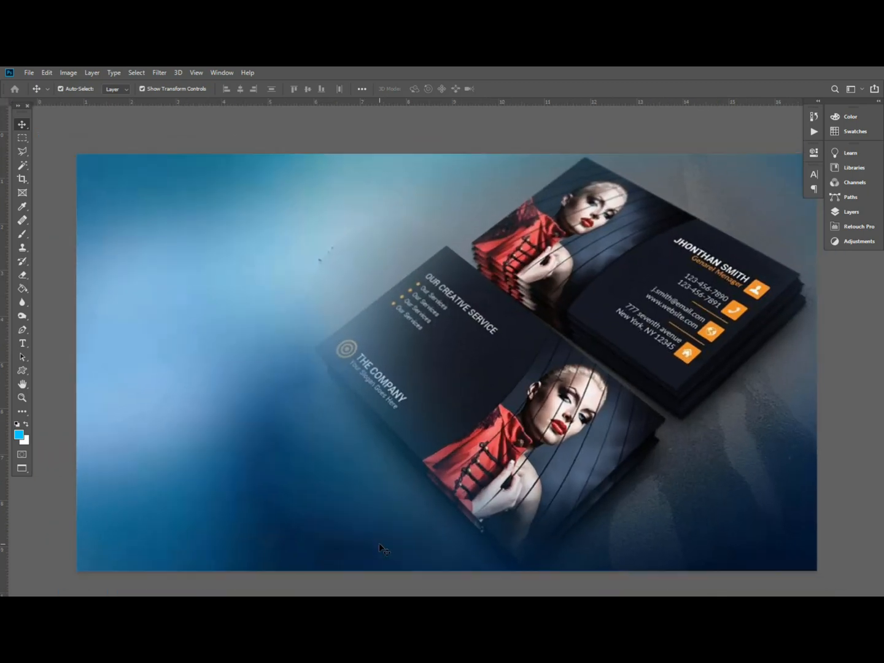
key(ctrl+minus)
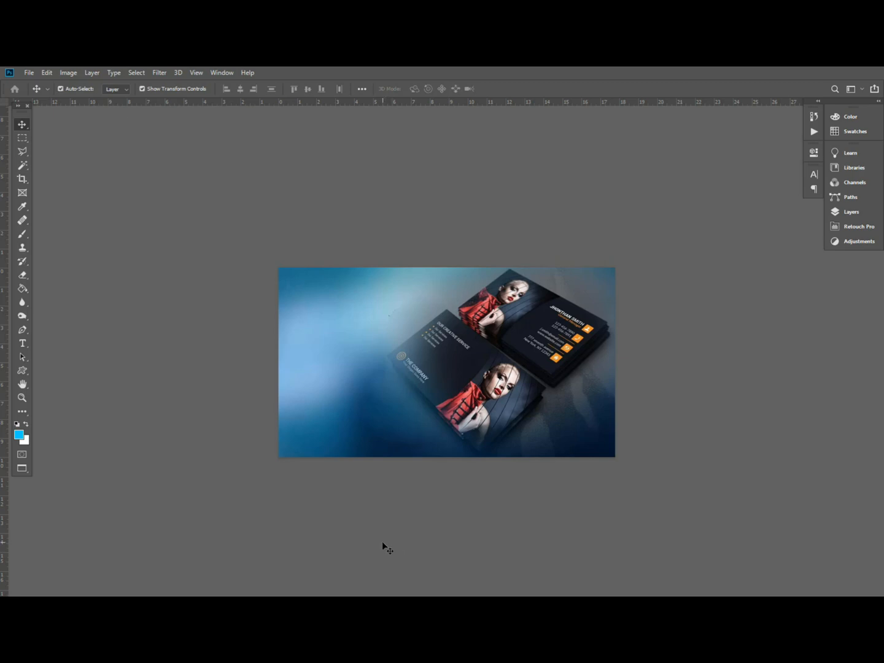
Create a new white document of 1280 by 720 pixels at 600 pixels/inch.
key(ctrl+n)
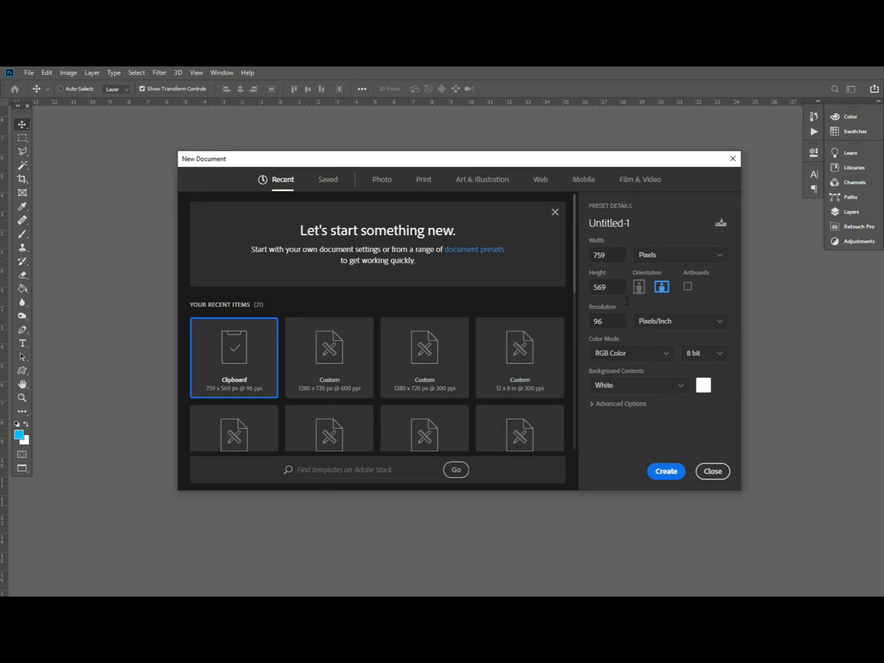
click(601, 254)
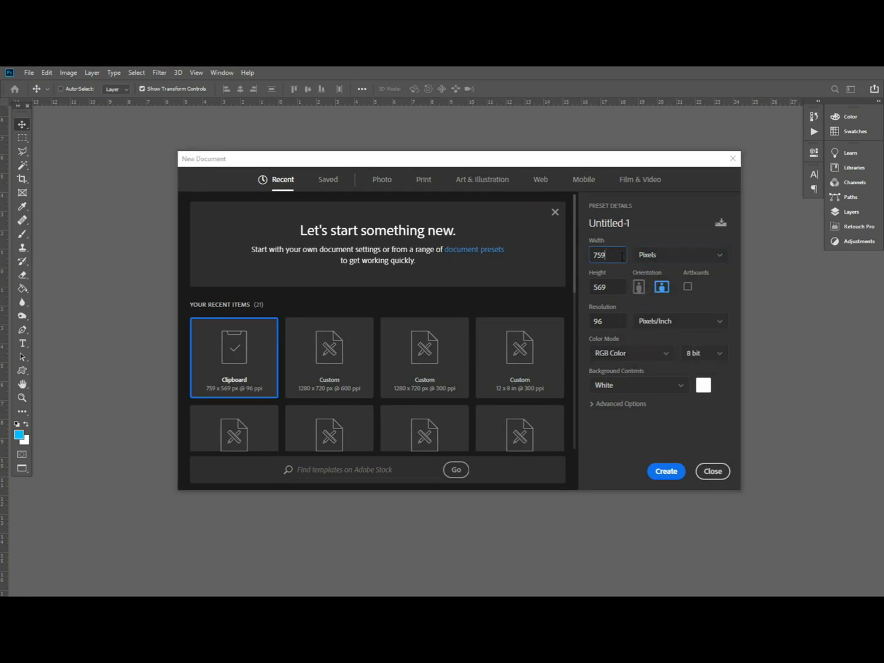
text(1280)
click(605, 288)
text(720)
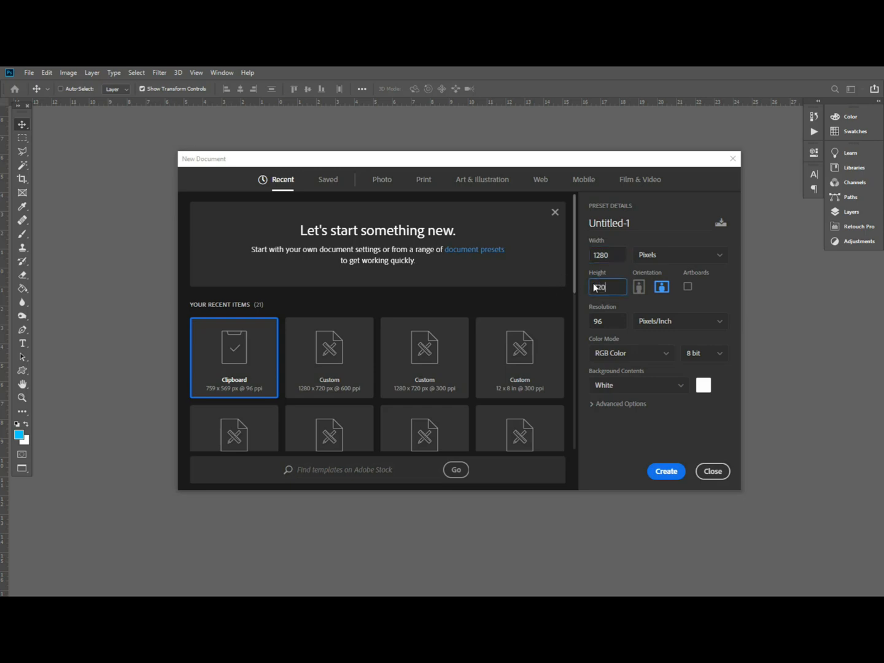
click(607, 320)
text(300)
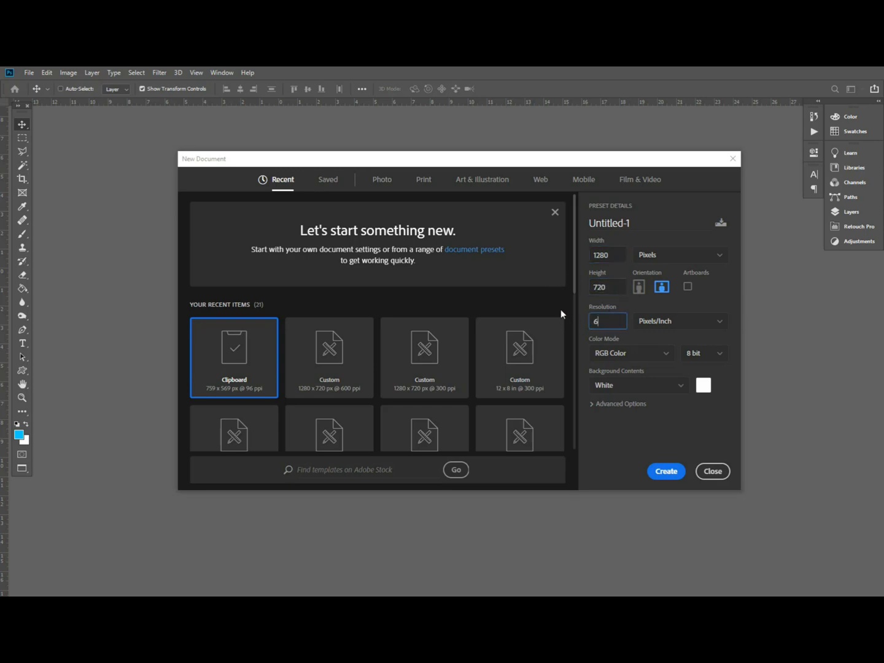
key(Return)
key(ctrl+minus)
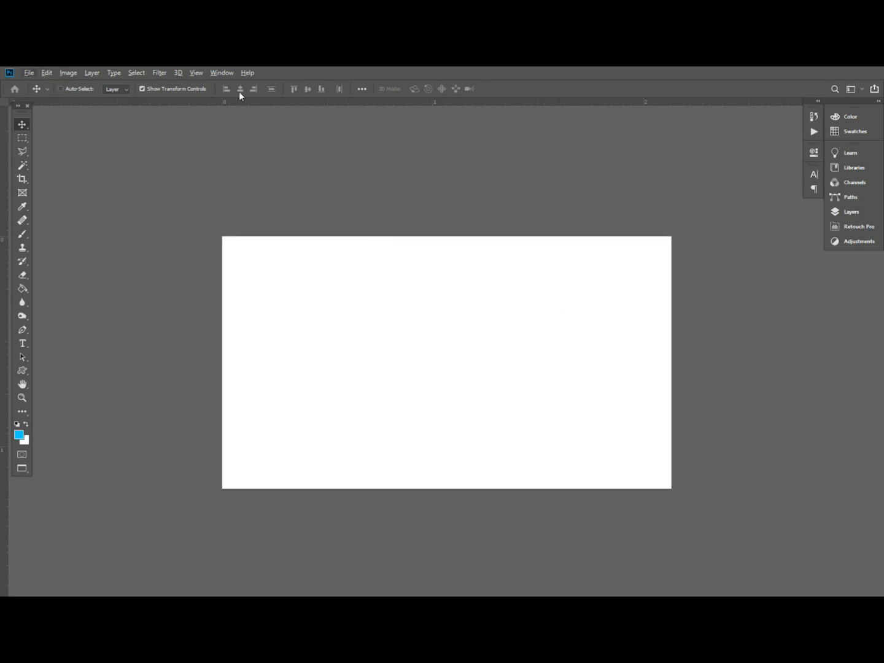
Copy the business card picture from its document into the new blank one and position it to cover the whole canvas.
key(f)
key(f)
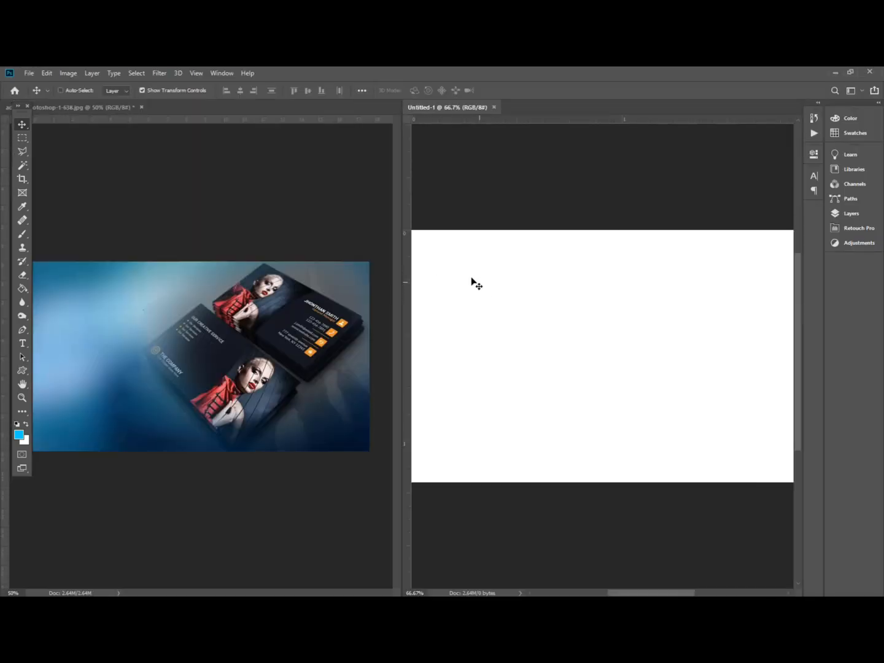
click(239, 250)
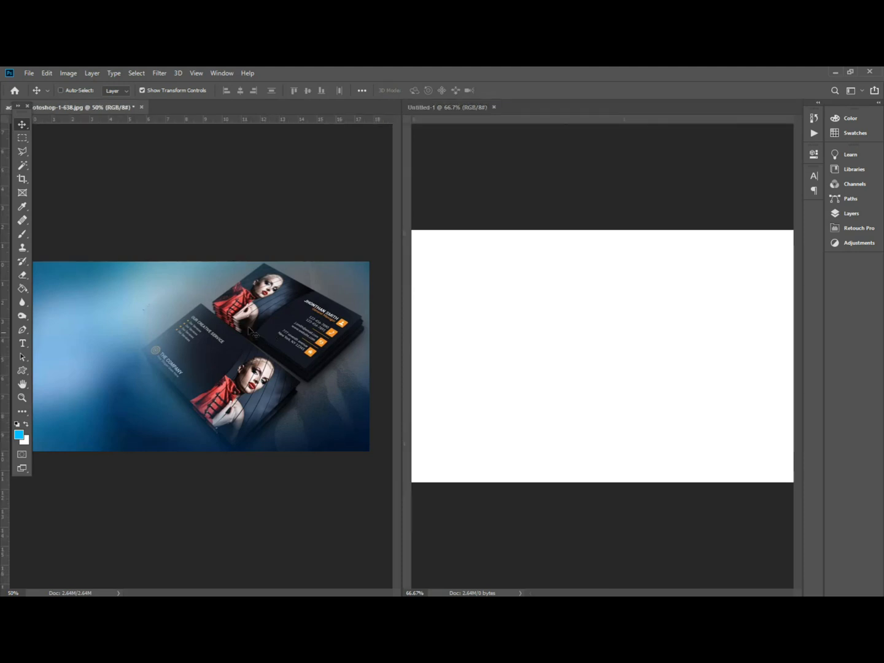
drag(203, 315, 316, 389)
click(524, 294)
drag(156, 308, 454, 345)
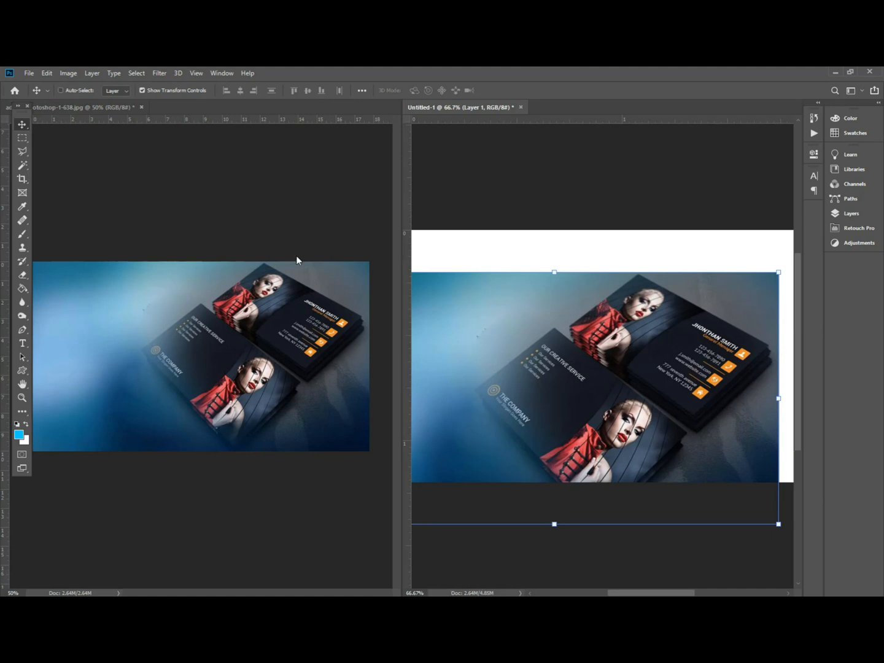
key(f)
drag(411, 369, 491, 328)
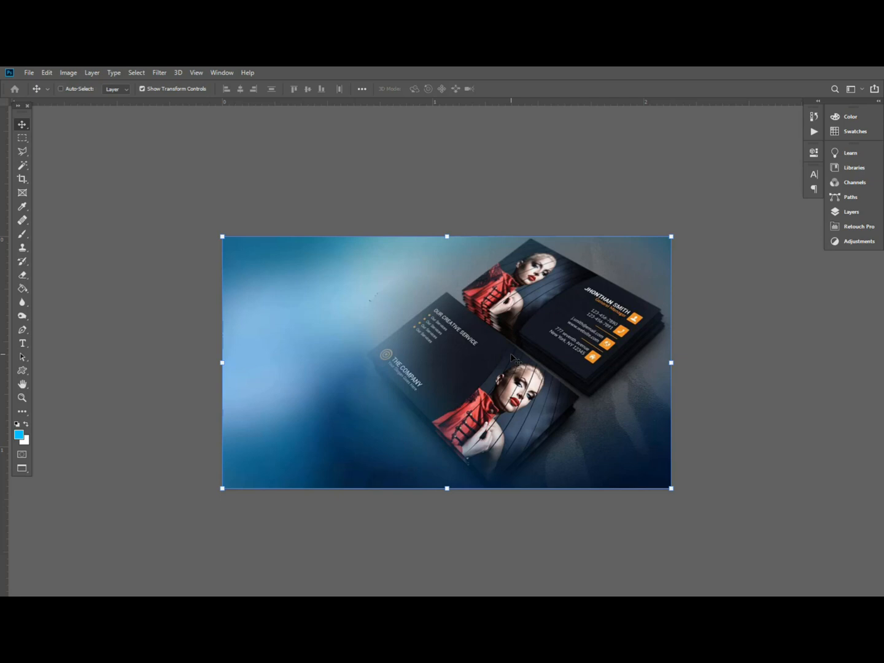
Set the Type tool's text color to white (ffffff).
key(t)
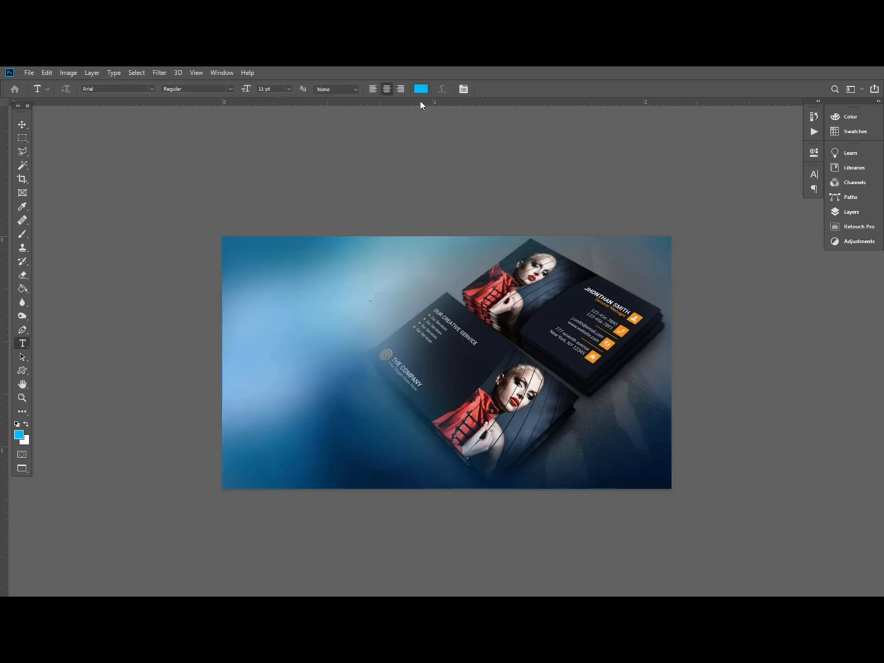
click(421, 88)
text(ffffff)
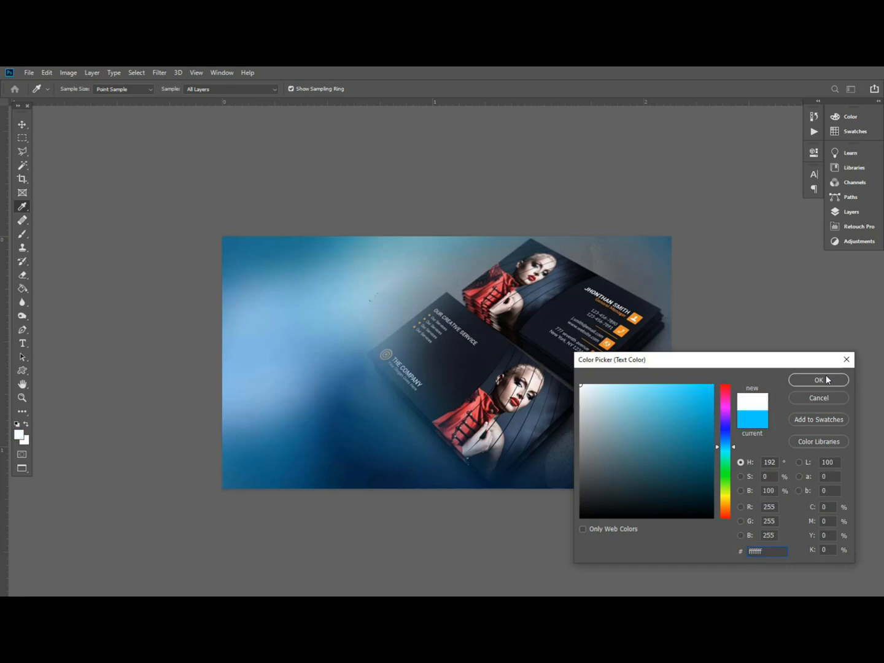
click(827, 380)
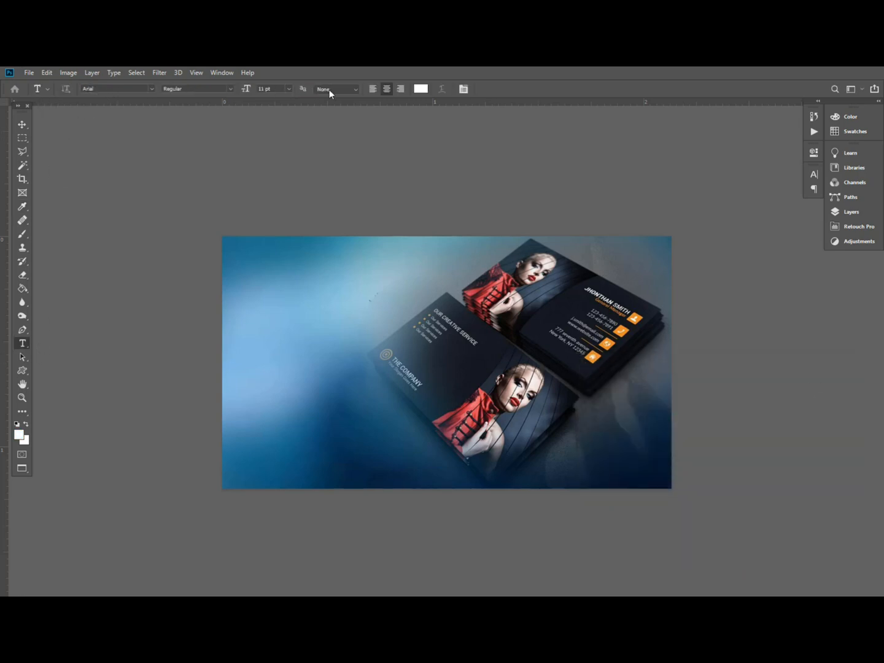
Add the text "Business Card" in the upper part of the canvas and move it toward the middle of its width.
click(285, 302)
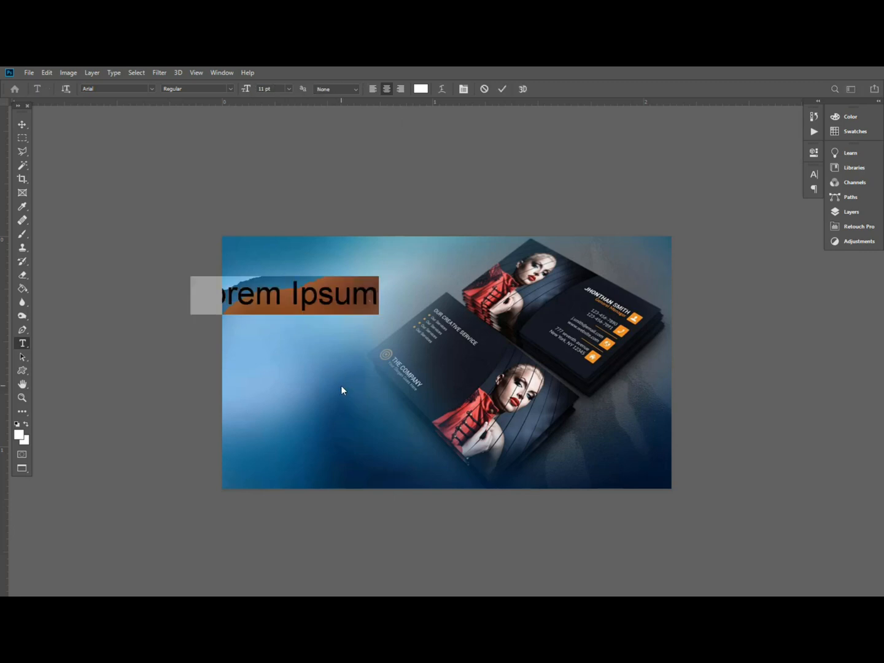
text(Bu)
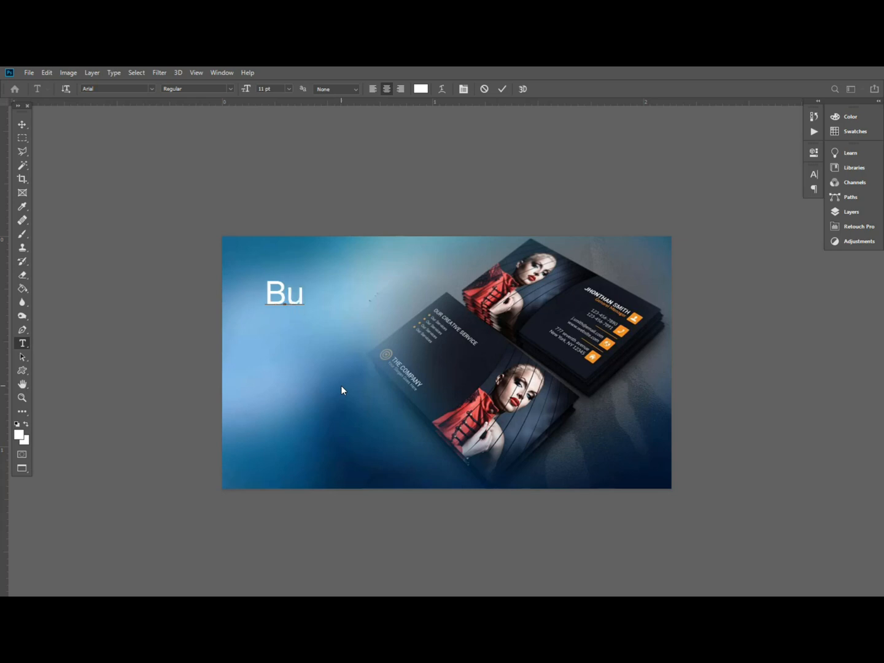
text(siness)
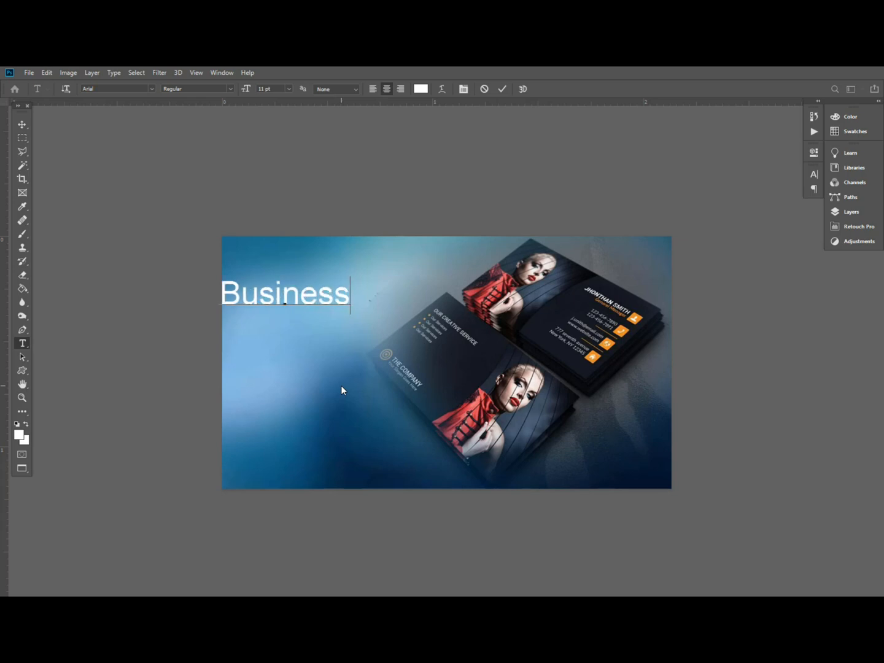
text( Card)
key(ctrl+Return)
drag(355, 385, 471, 403)
Add the text "in photoshop" and move it to the lower-right corner of the canvas.
click(299, 444)
text(in pho)
key(BackSpace)
text(hotoshop)
key(ctrl+Return)
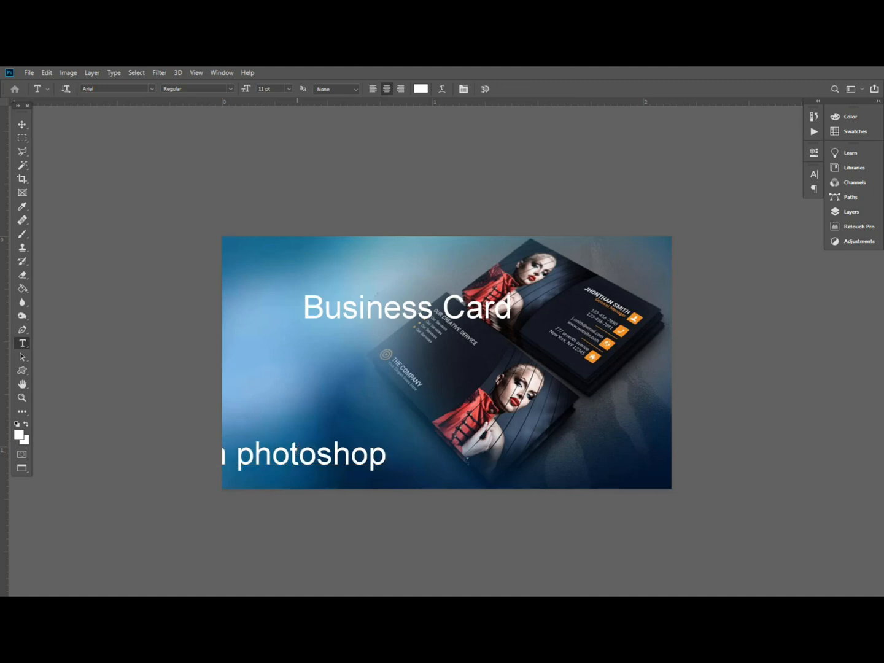
drag(326, 422, 590, 428)
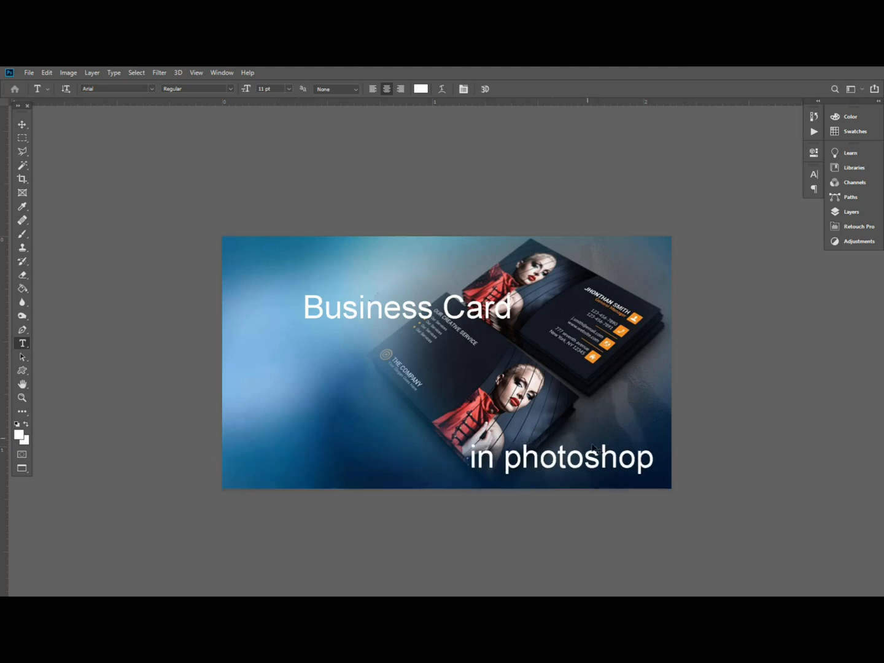
Scale the "in photoshop" text down to about 7.26 pt, keeping it in the lower-right corner.
key(ctrl+t)
drag(654, 437, 620, 433)
key(Return)
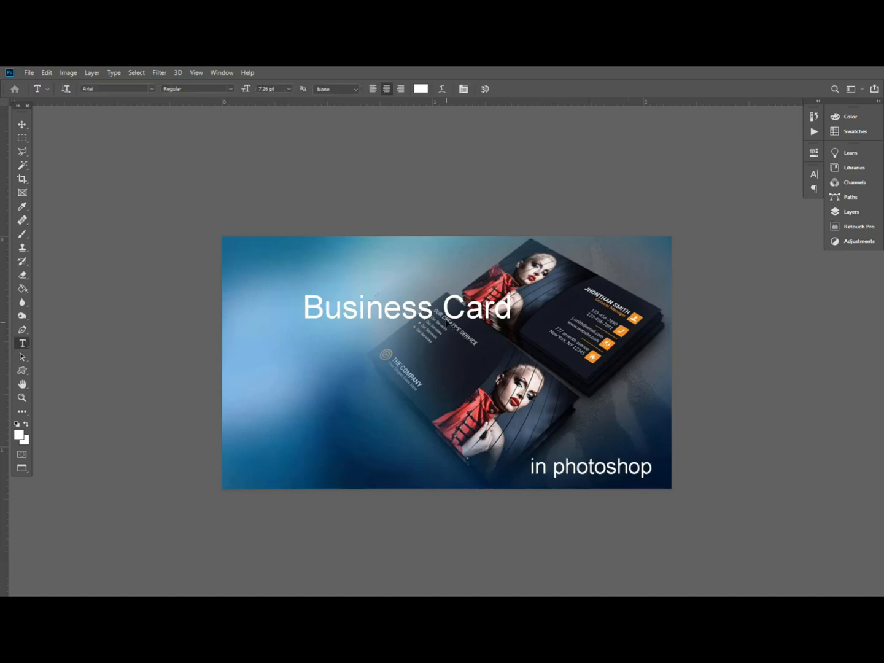
Shift "Business Card" toward the canvas's upper left and add the text "How to create a" directly above it.
drag(484, 373, 428, 361)
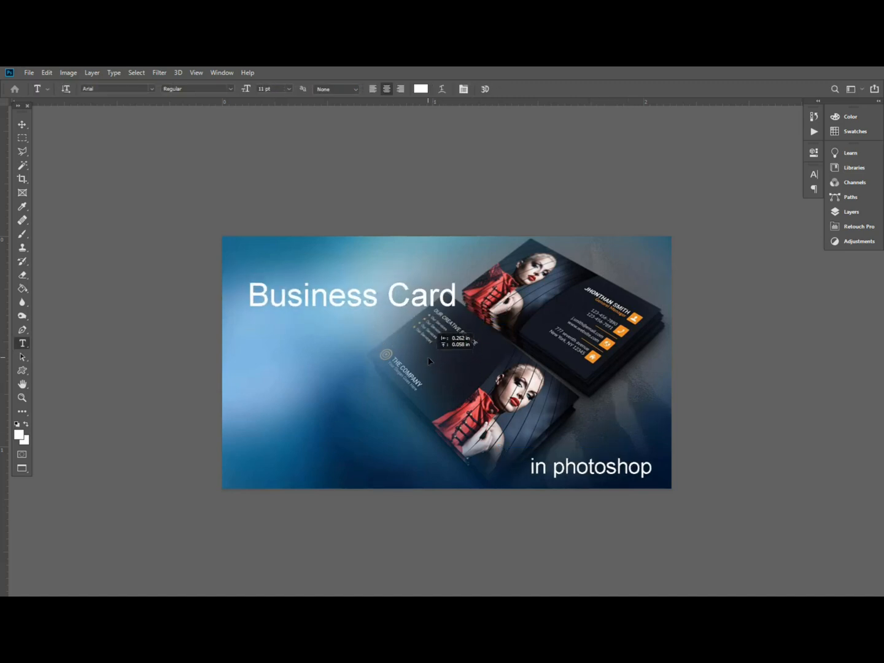
click(251, 264)
text(How)
text(t)
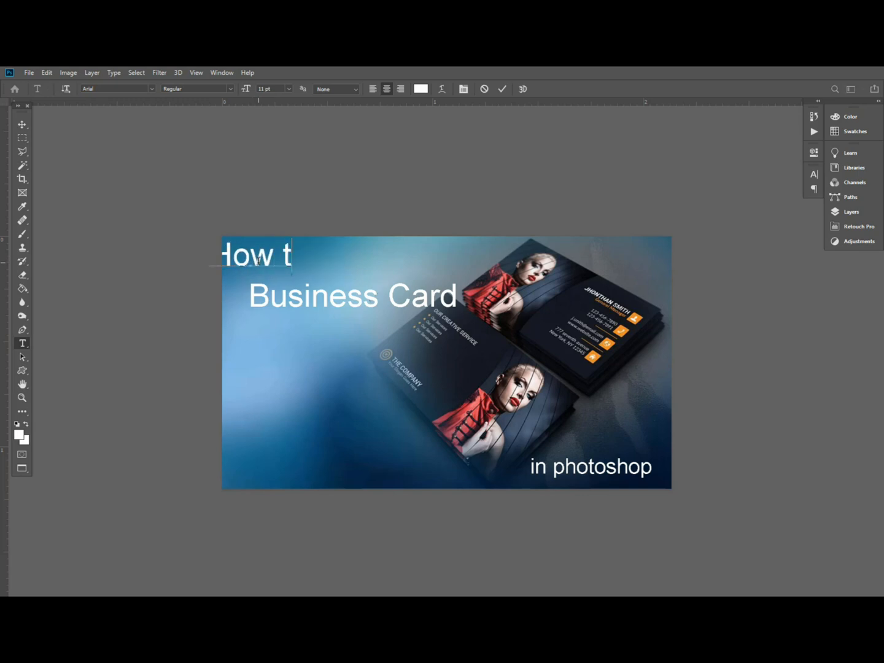
text(o create)
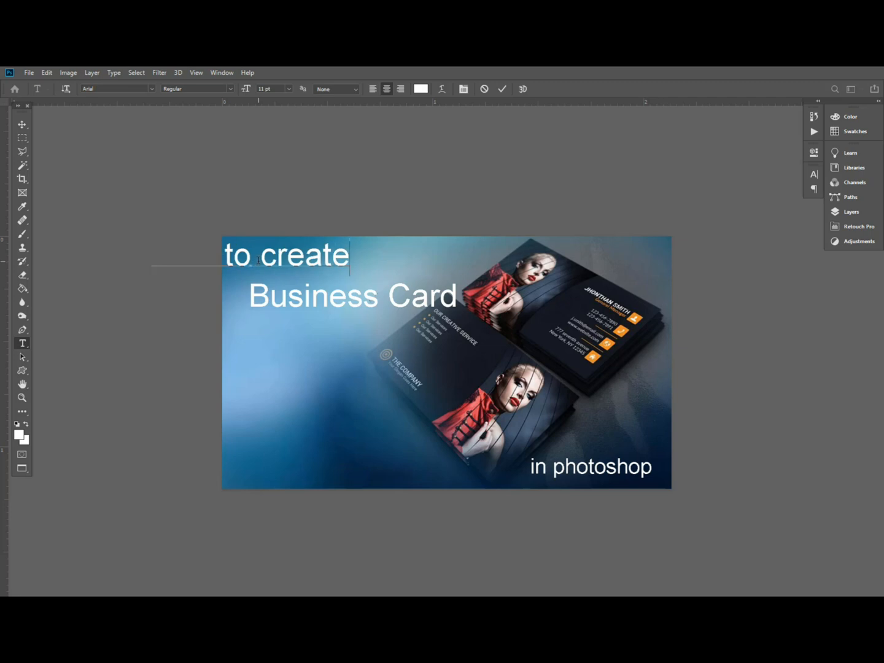
text( a)
drag(346, 322, 455, 330)
Scale the "How to create a" text down so it is narrower than the "Business Card" line.
key(ctrl+t)
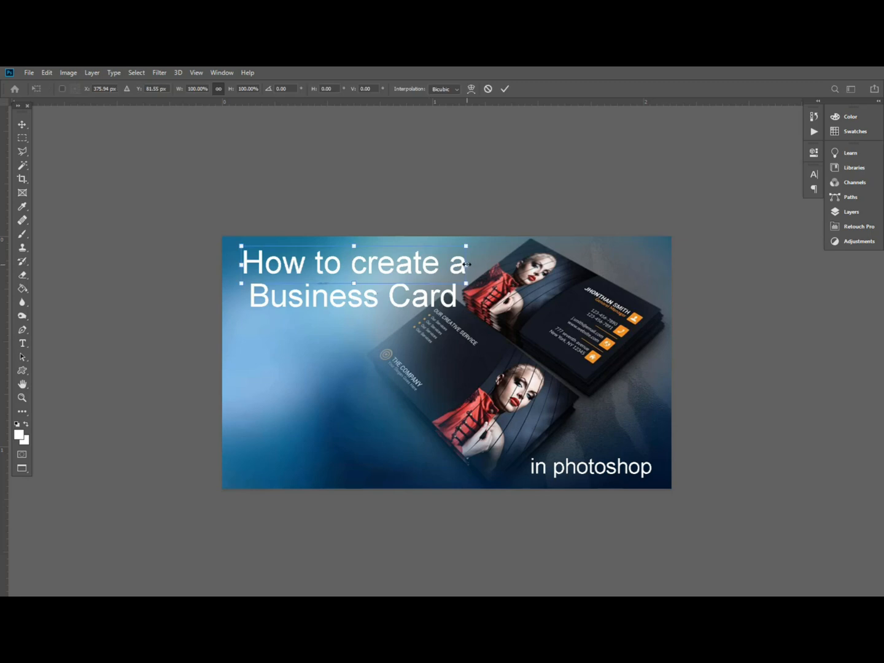
drag(468, 246, 417, 270)
key(Return)
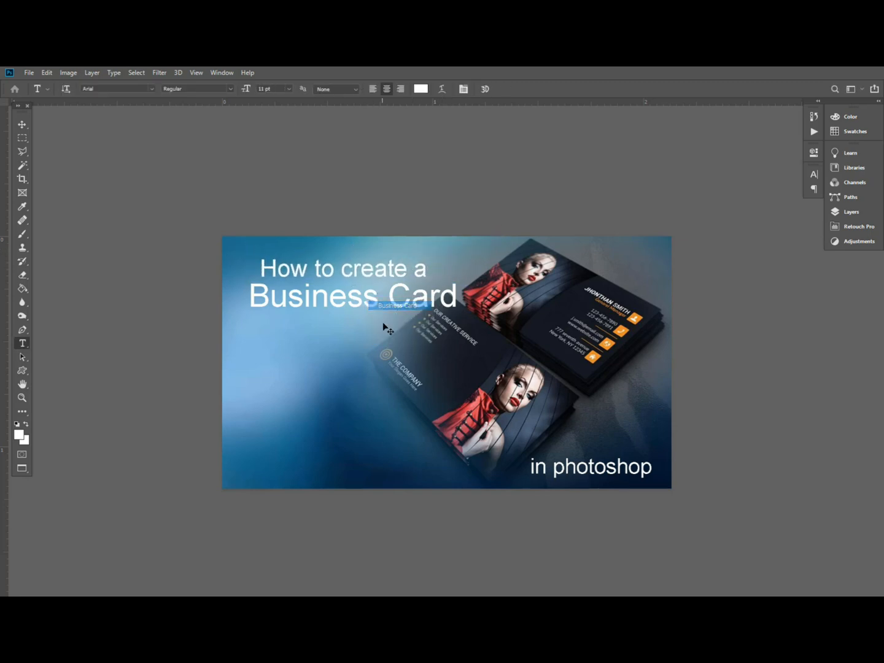
Enlarge the "Business Card" text to about 16.54 pt and move it lower, leaving a gap below "How to create a".
key(ctrl+t)
drag(458, 316, 563, 337)
drag(500, 312, 491, 338)
key(Return)
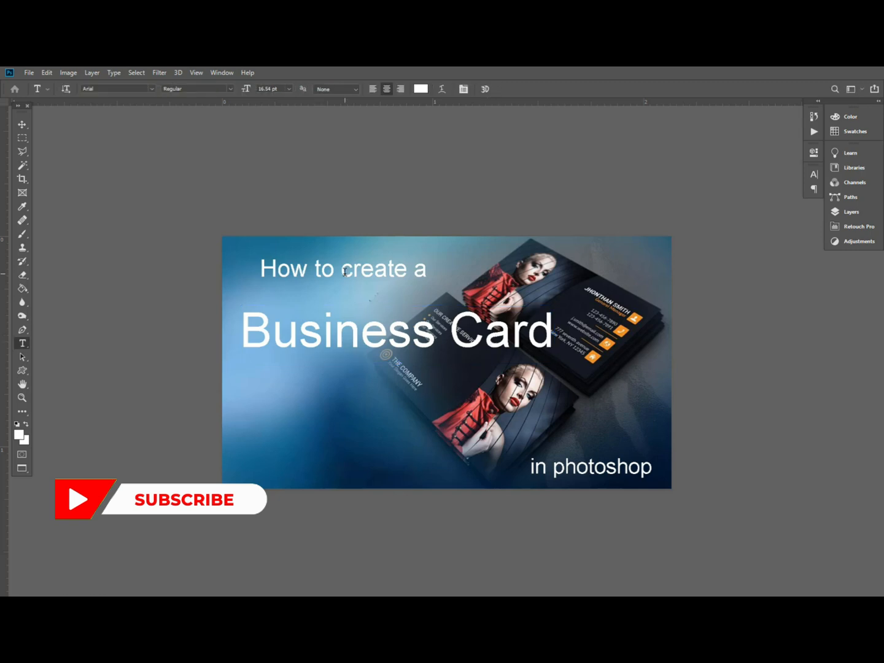
Display the document's layers and shift the canvas clear of the layer list.
key(v)
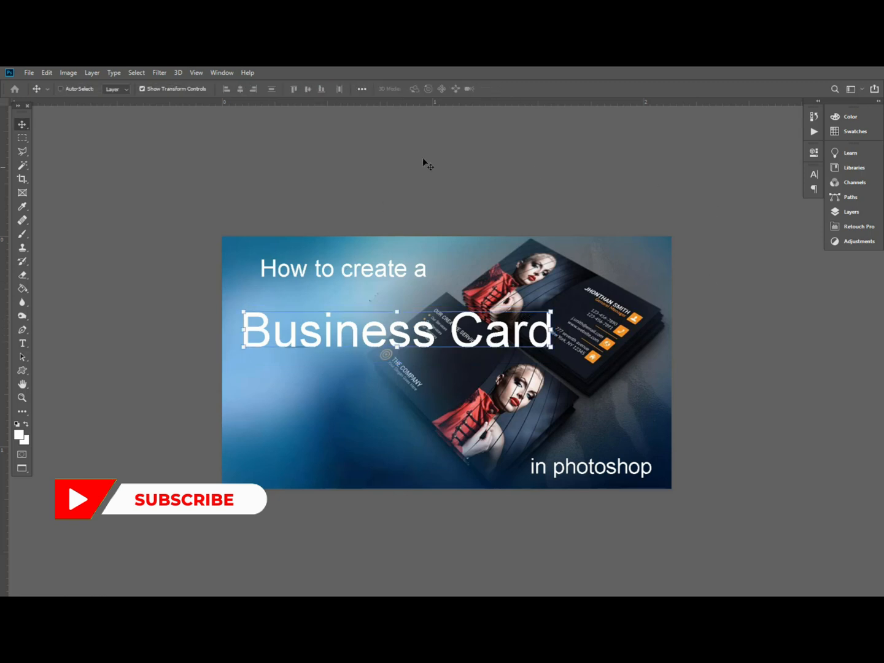
click(222, 73)
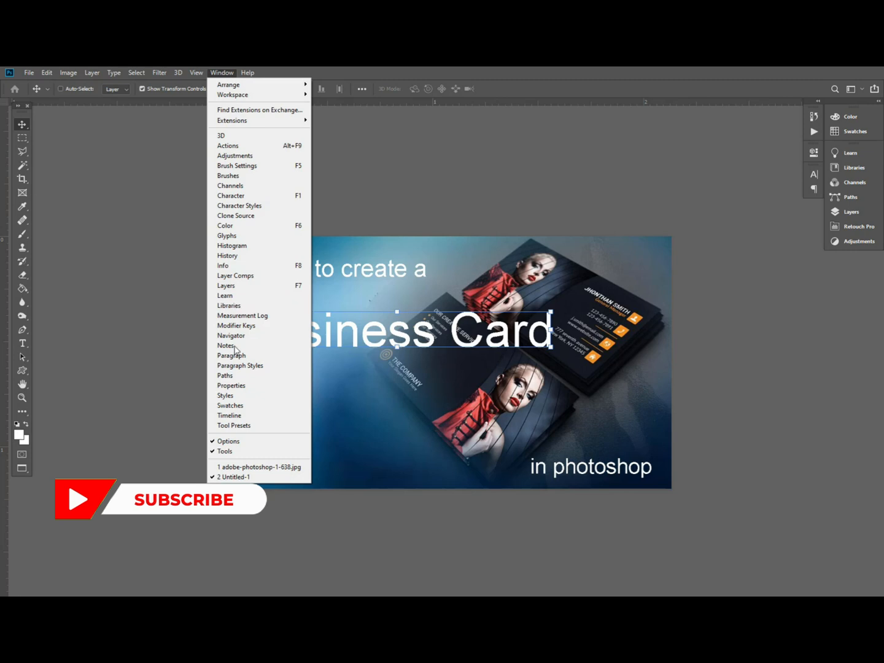
click(225, 286)
drag(580, 316, 522, 293)
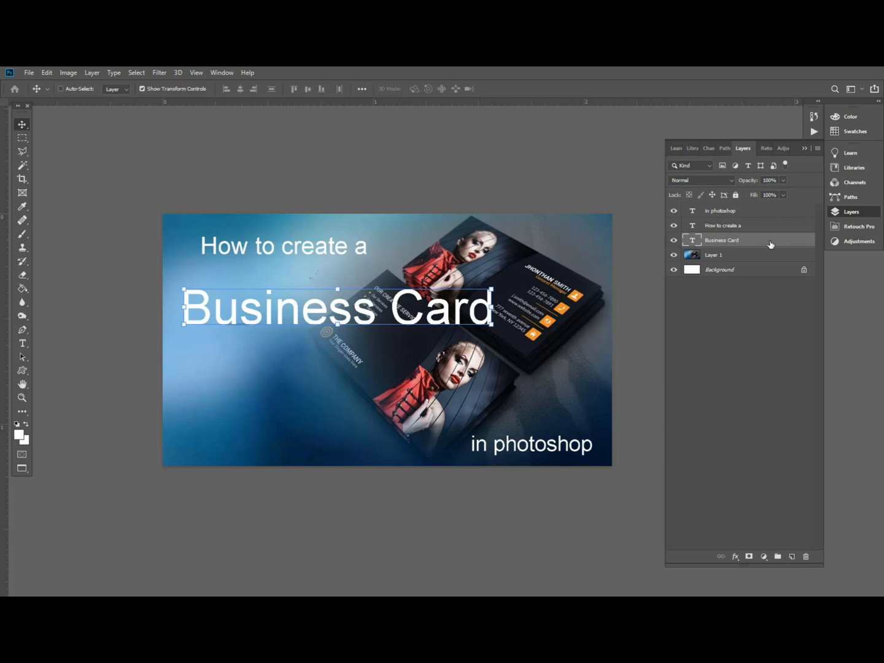
Apply a yellow Color Overlay layer style to the "Business Card" text.
drag(395, 277, 351, 251)
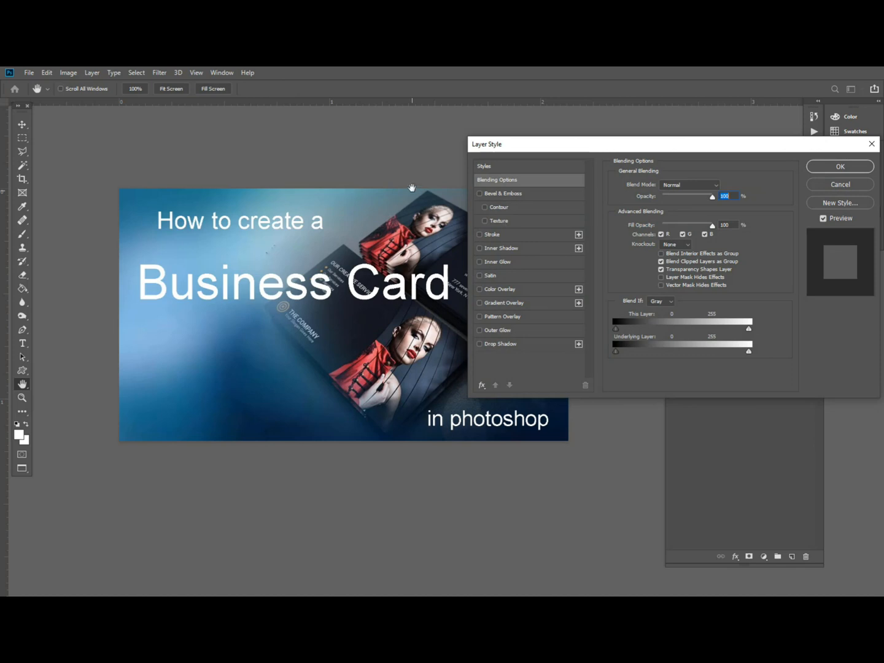
click(840, 185)
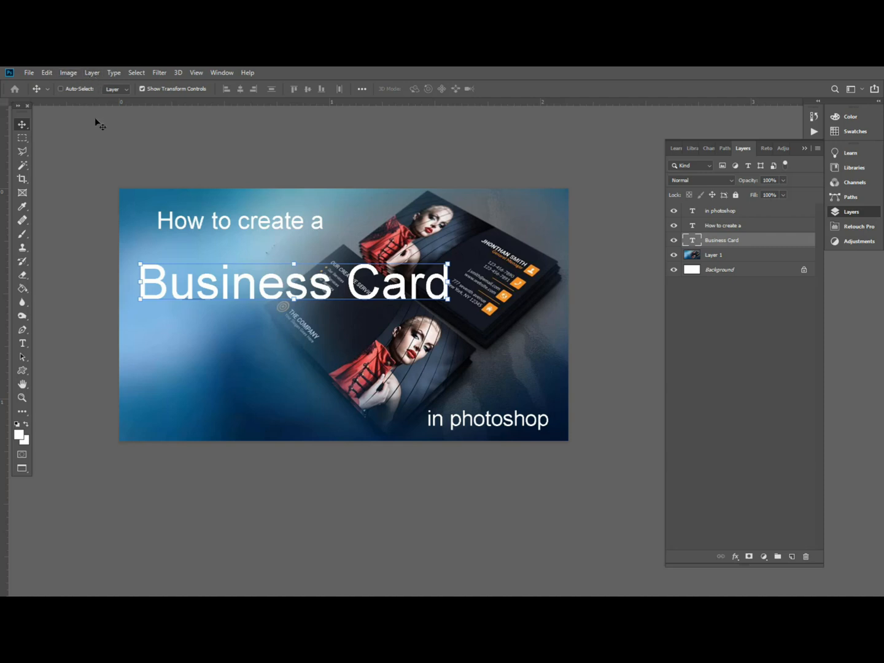
click(93, 74)
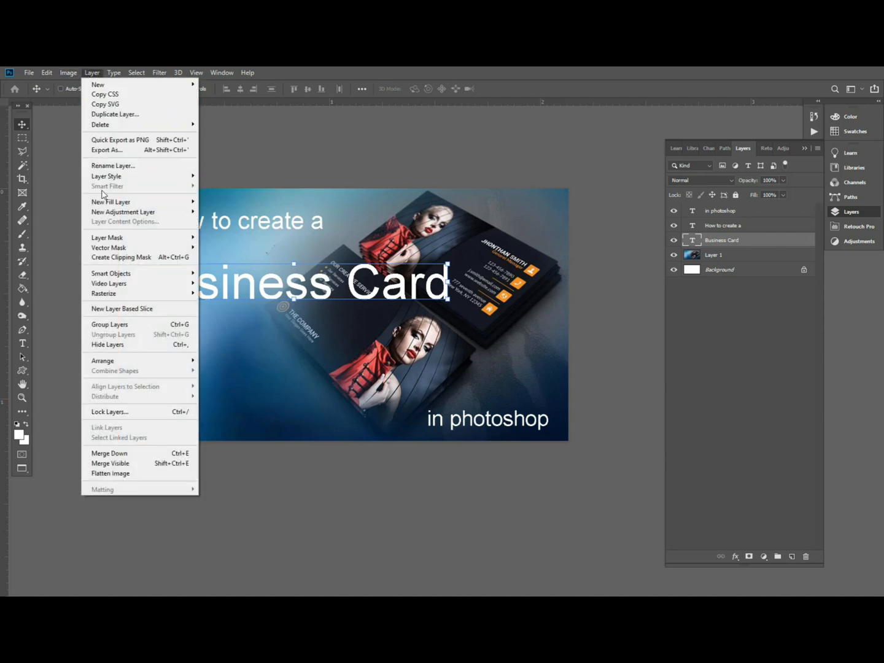
mouse_move(106, 177)
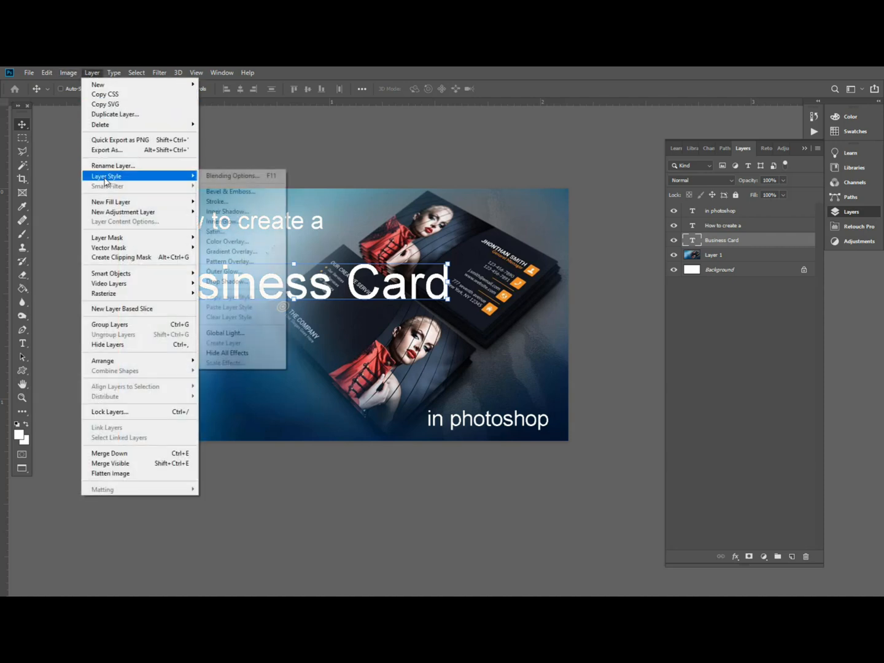
click(236, 183)
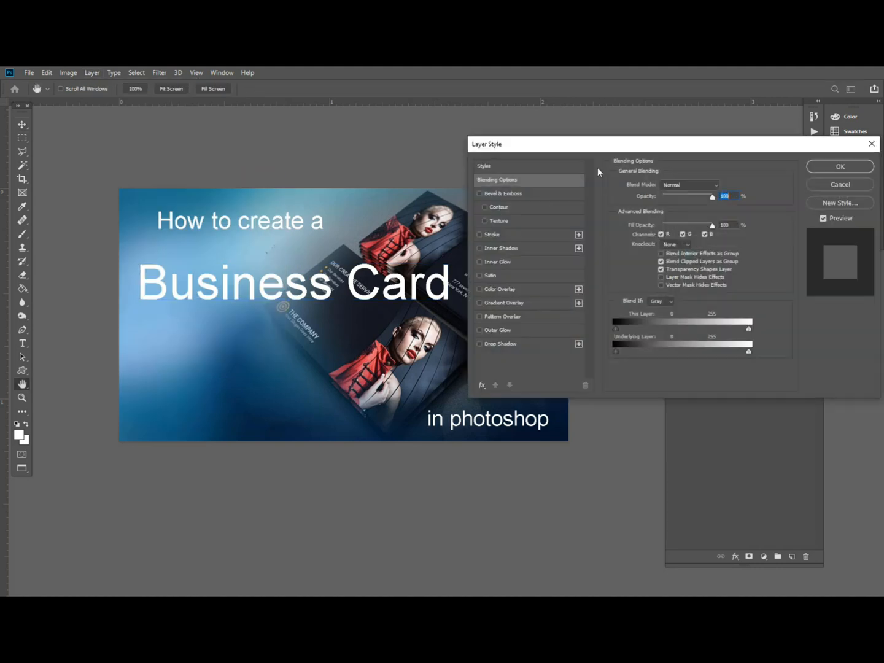
drag(605, 153, 647, 142)
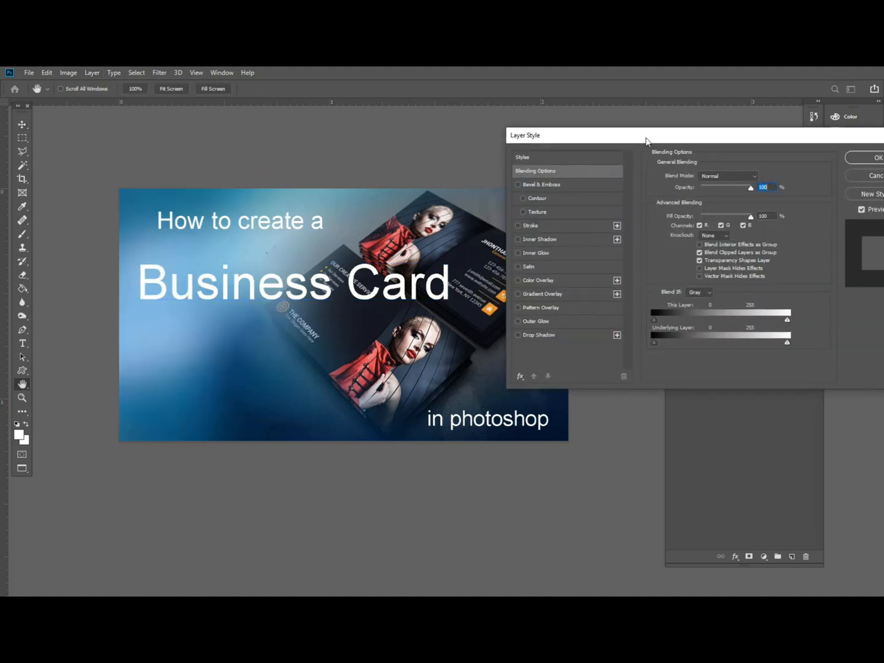
click(537, 279)
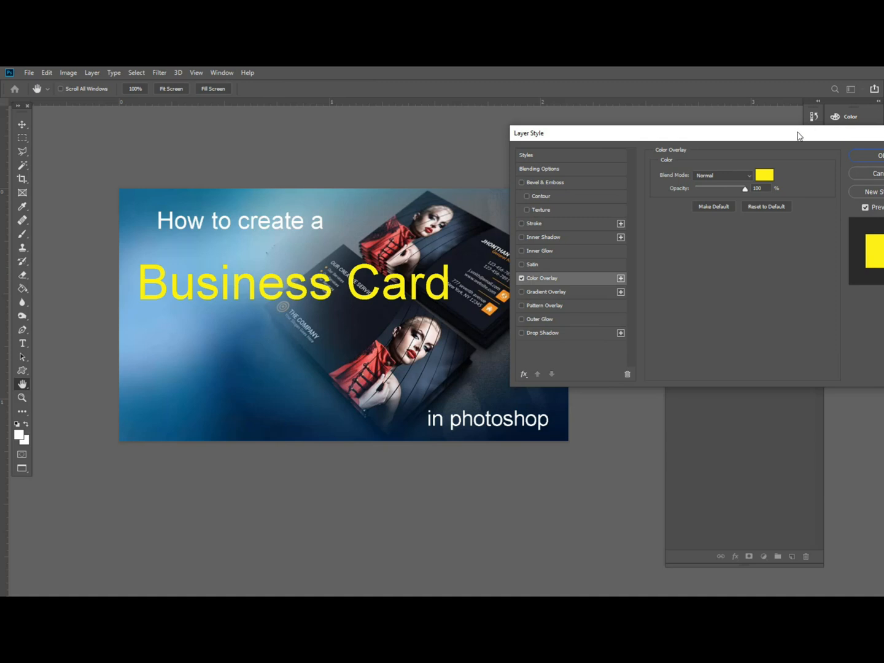
drag(796, 134, 677, 136)
key(v)
click(765, 159)
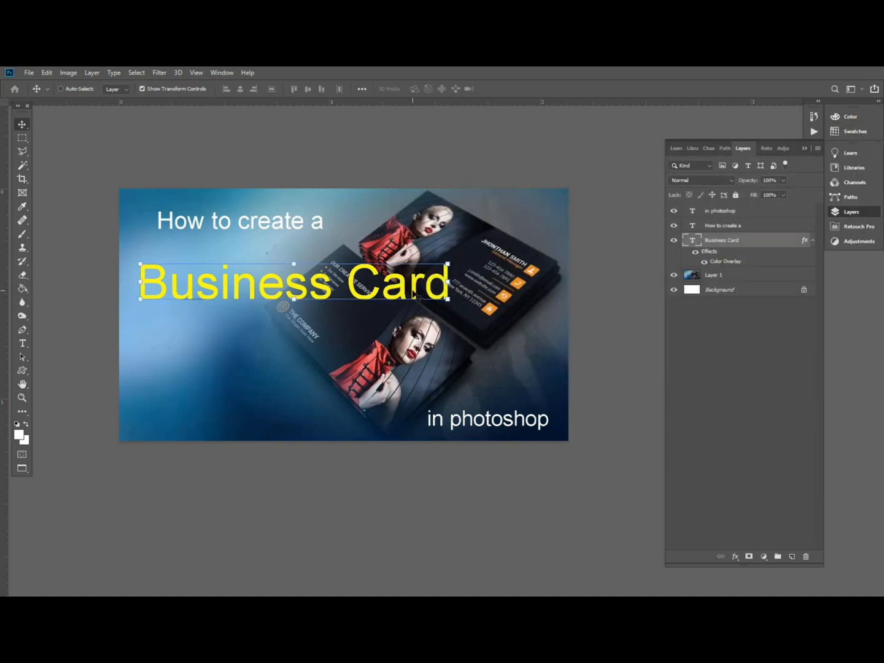
drag(328, 238, 345, 279)
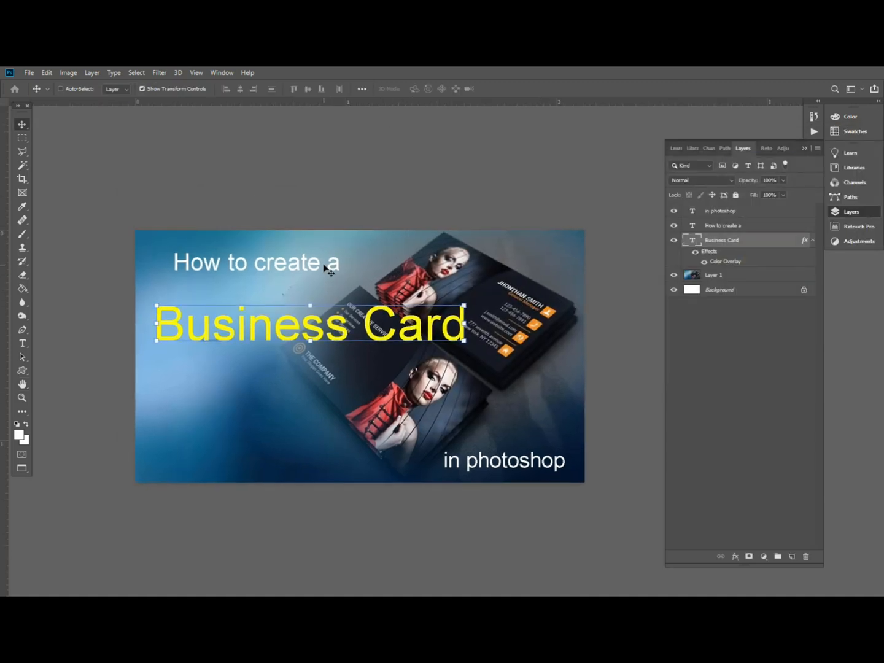
ctrl+click(329, 267)
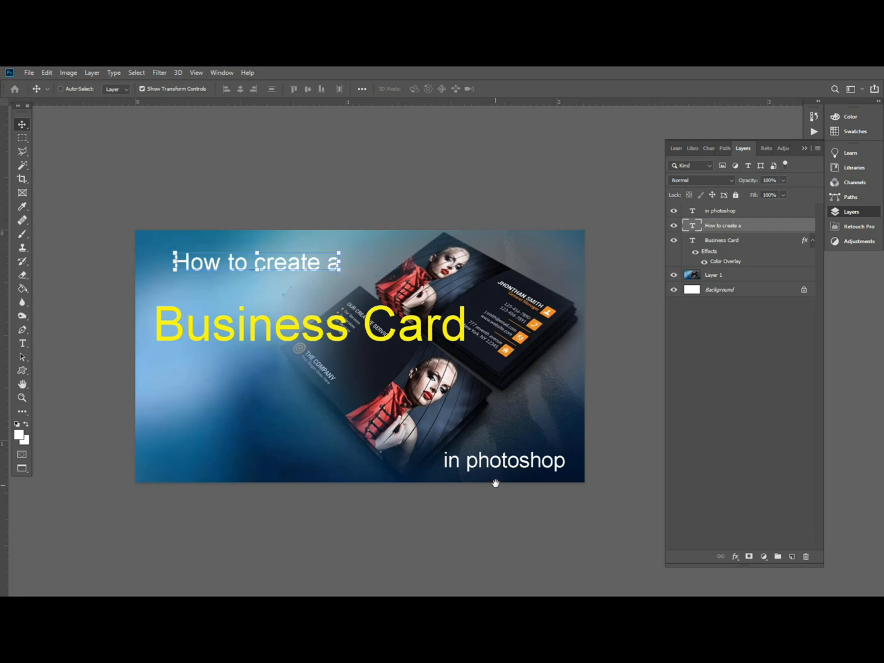
drag(496, 483, 497, 469)
ctrl+click(527, 448)
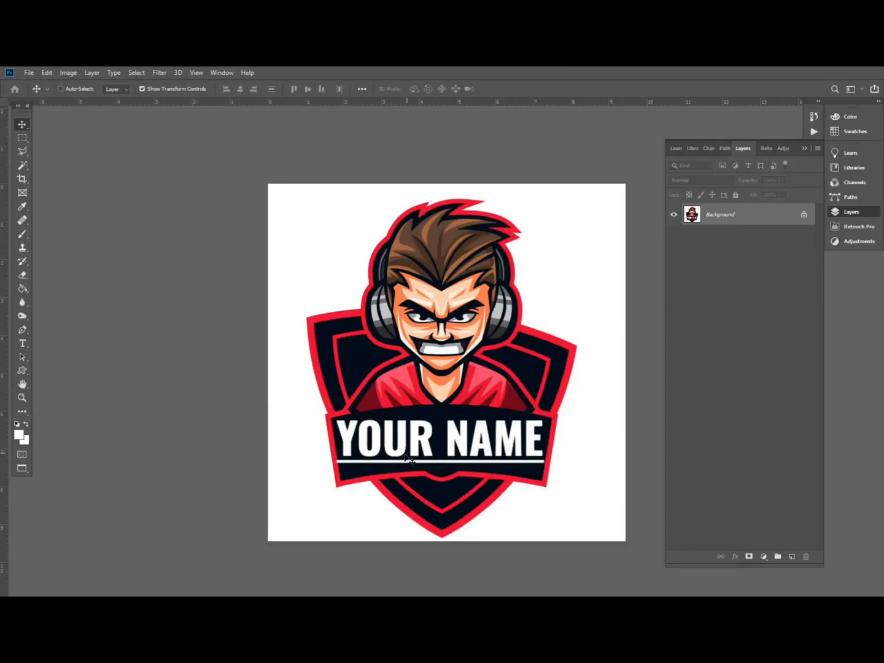
Isolate the "YOUR NAME" logo from its white background with the Magic Wand and paste it into the thumbnail.
click(22, 165)
click(340, 276)
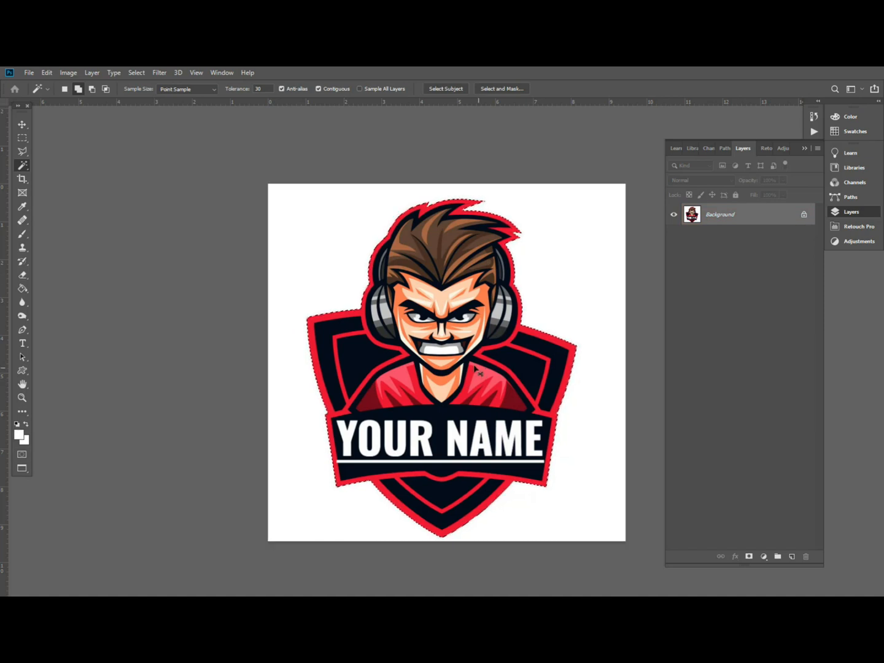
key(ctrl+w)
click(454, 268)
key(ctrl+v)
key(v)
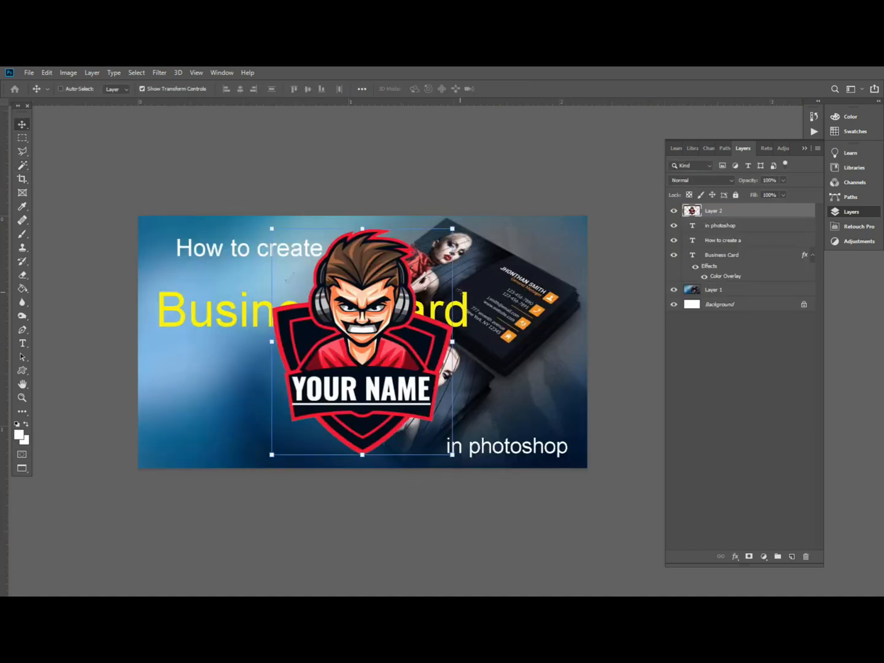
Scale the pasted logo down to a small badge and move it to the canvas's lower-left corner.
drag(453, 229, 382, 316)
key(Return)
drag(462, 345, 237, 498)
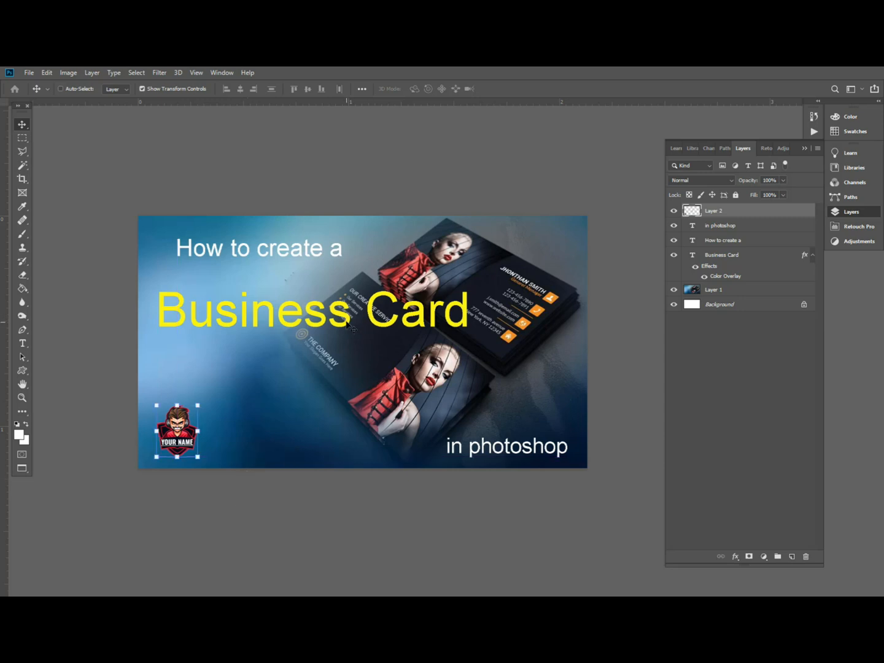
drag(326, 313, 357, 345)
right_click(308, 281)
click(325, 296)
right_click(330, 292)
click(330, 292)
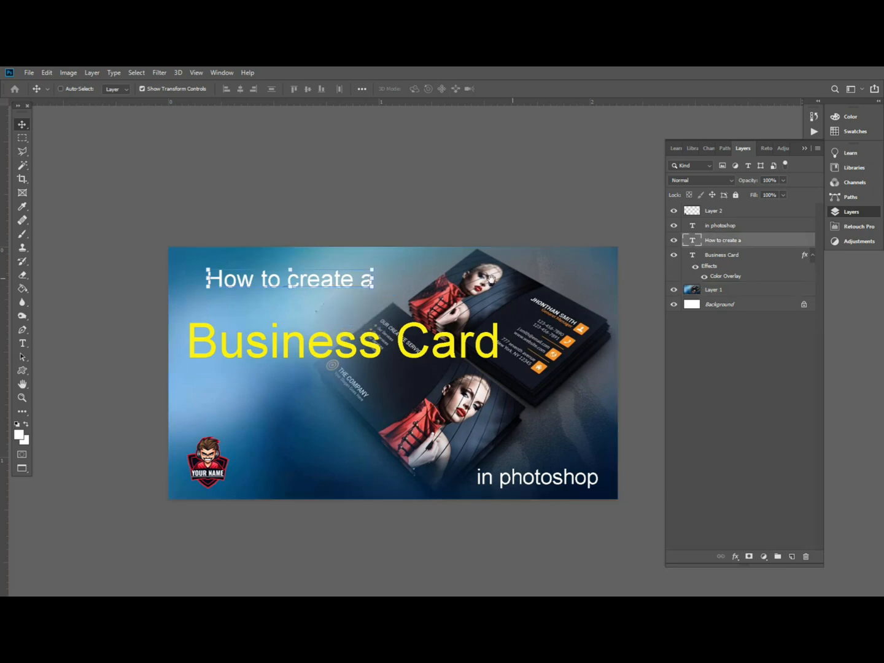
Marquee-select a band around "How to create a" from the canvas's upper-left corner and add a new layer above the business card picture.
right_click(456, 282)
click(457, 280)
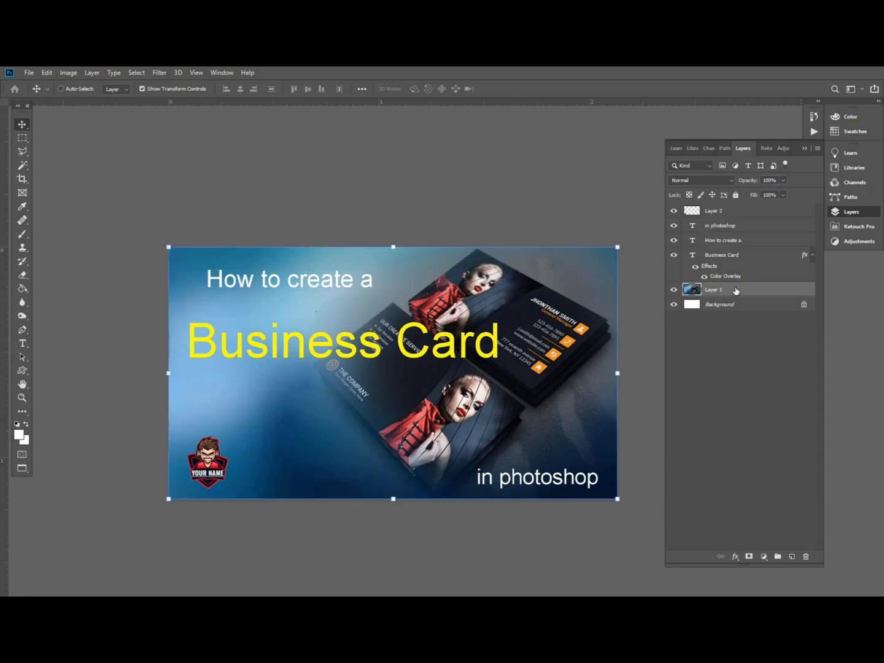
drag(459, 302, 466, 317)
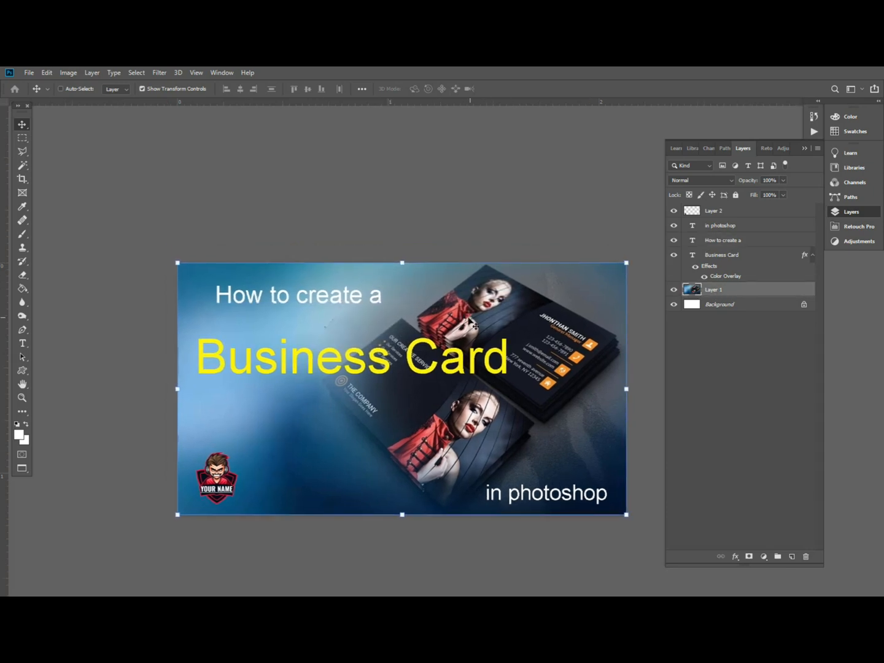
drag(21, 136, 88, 136)
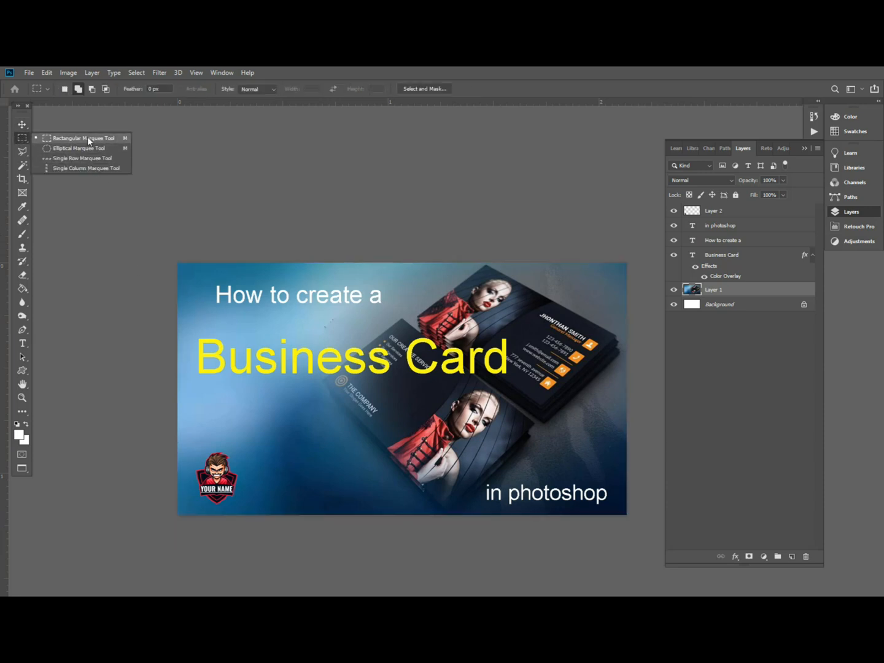
click(88, 136)
drag(138, 243, 508, 321)
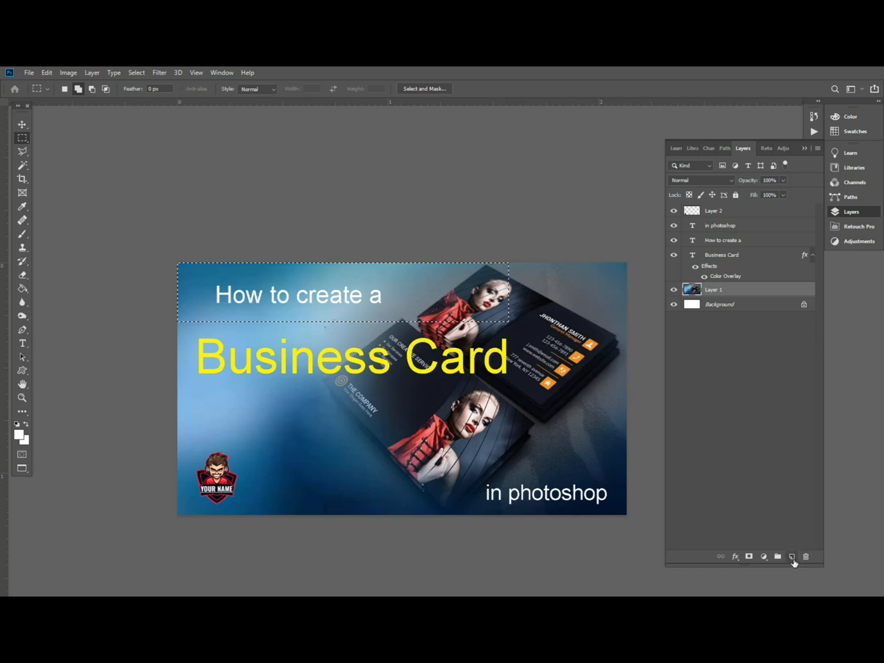
click(792, 558)
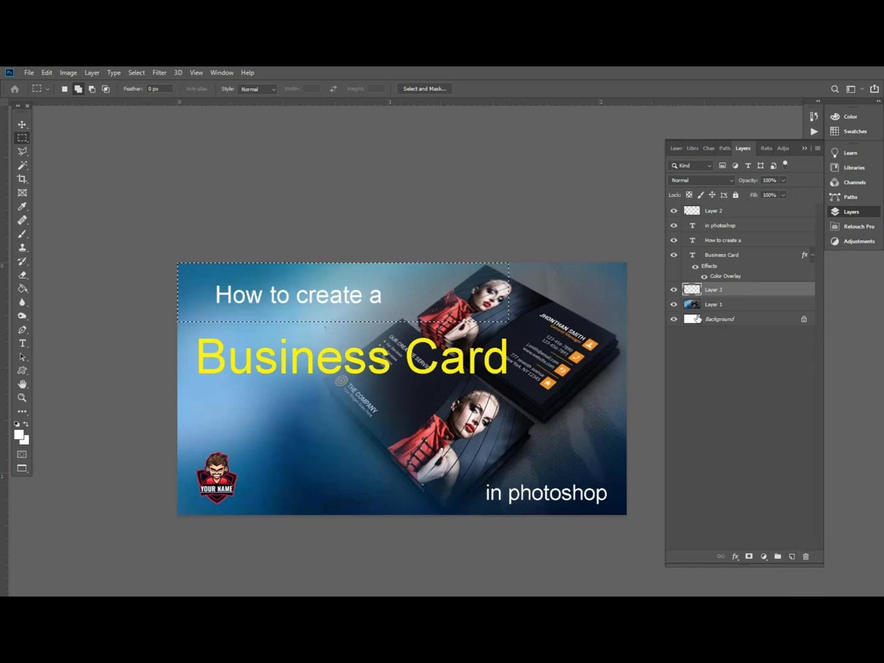
Fill the selected band with dark blue 323873 using the Paint Bucket and deselect it.
click(19, 290)
right_click(24, 289)
click(89, 298)
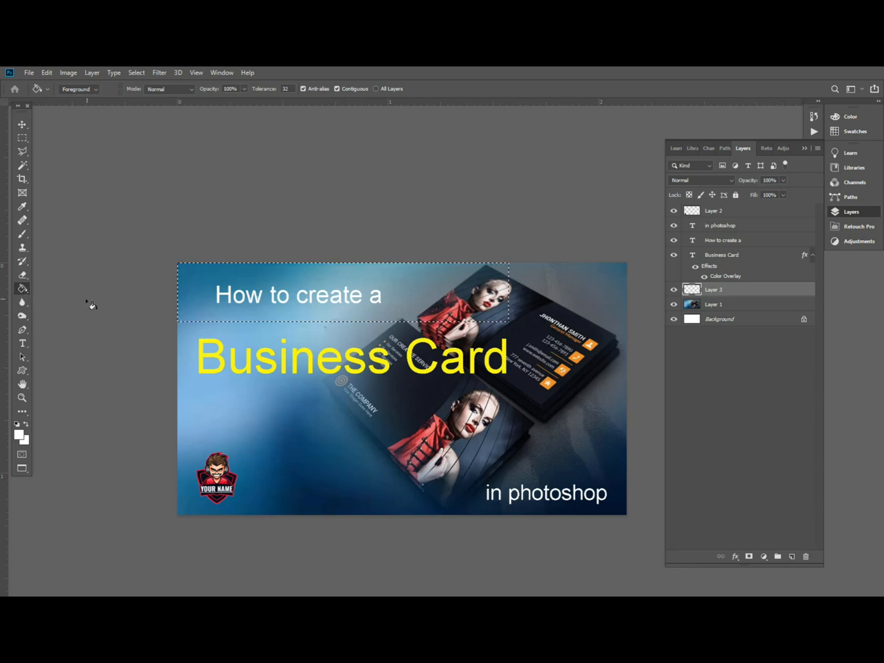
click(18, 437)
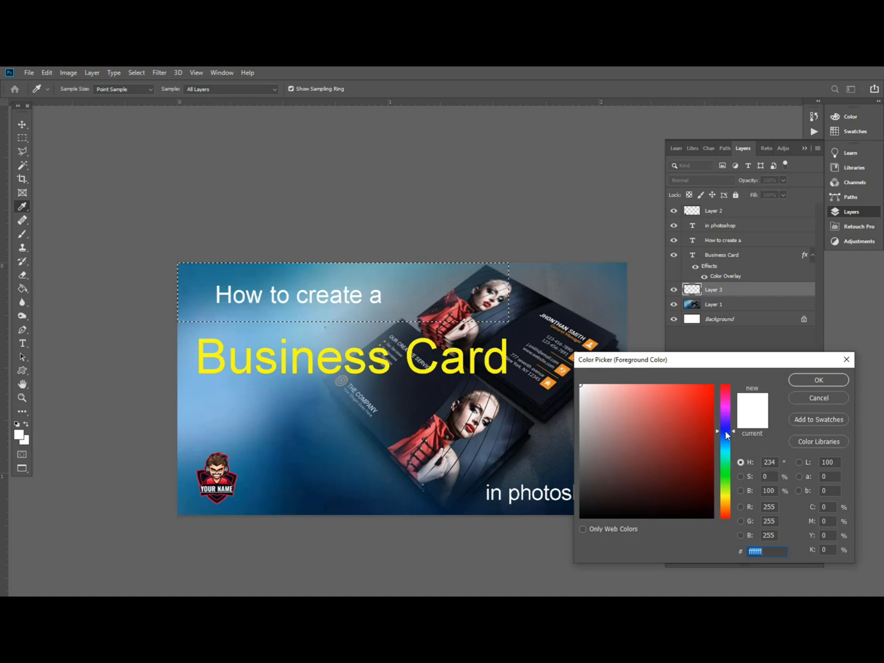
drag(599, 398, 710, 391)
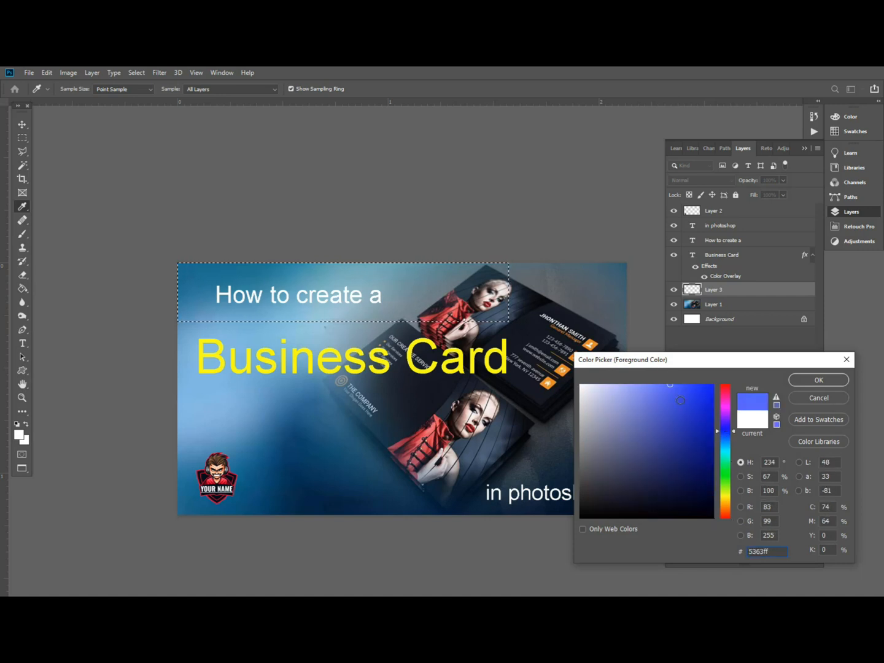
click(819, 380)
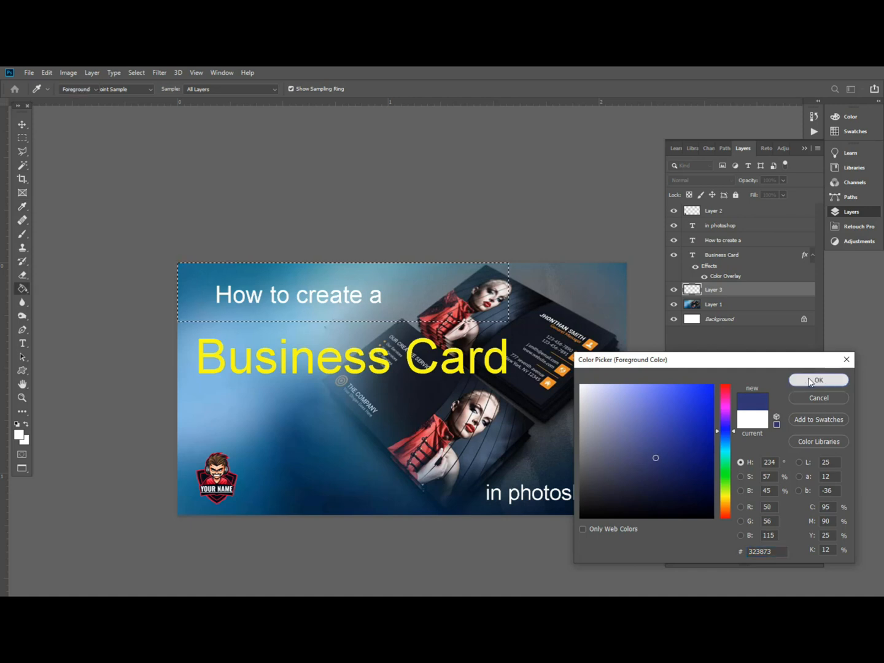
click(280, 291)
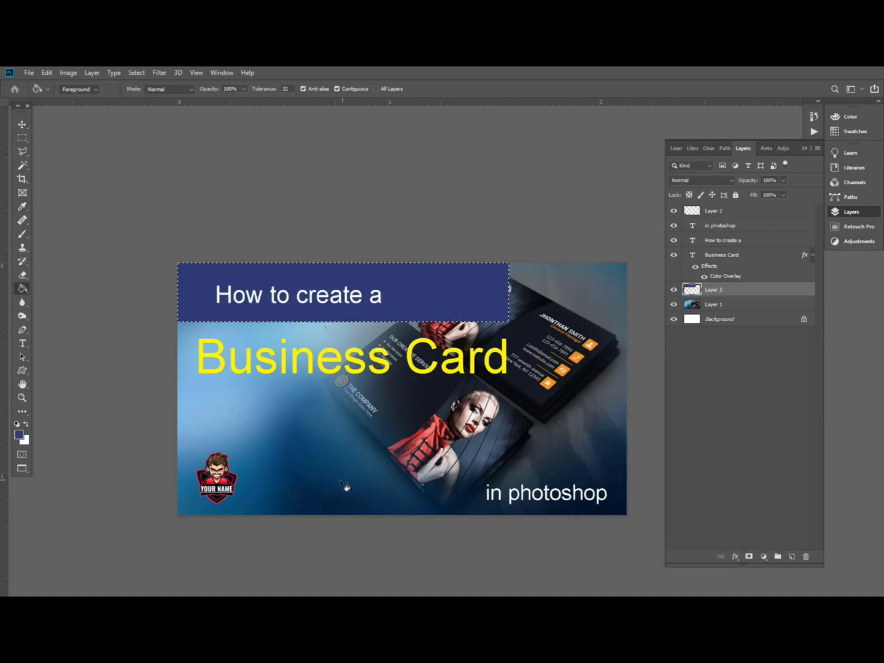
click(137, 73)
click(142, 95)
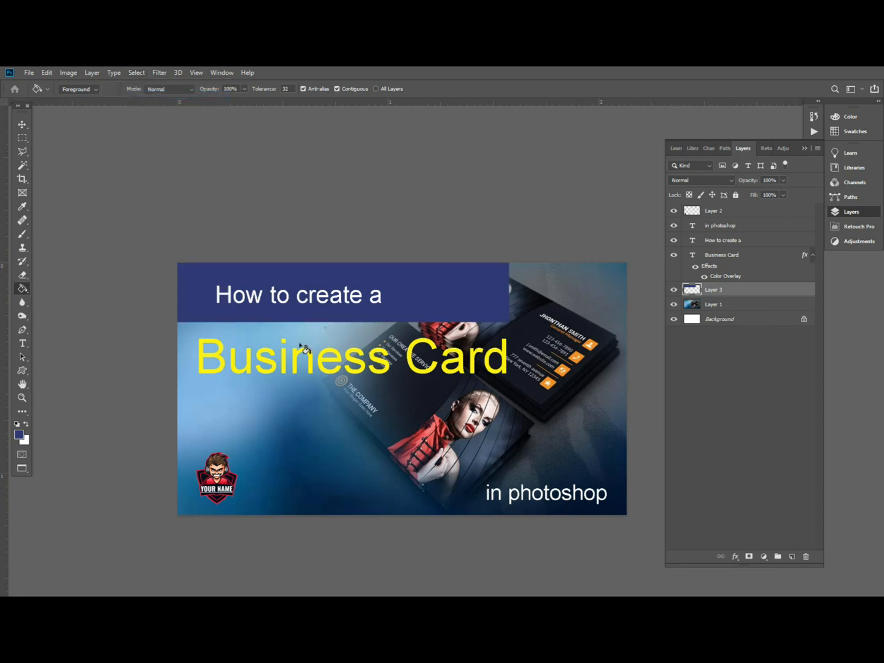
Fade out the blue band's right end with a 448 px soft Eraser and lower the band layer's opacity to 38%.
key(v)
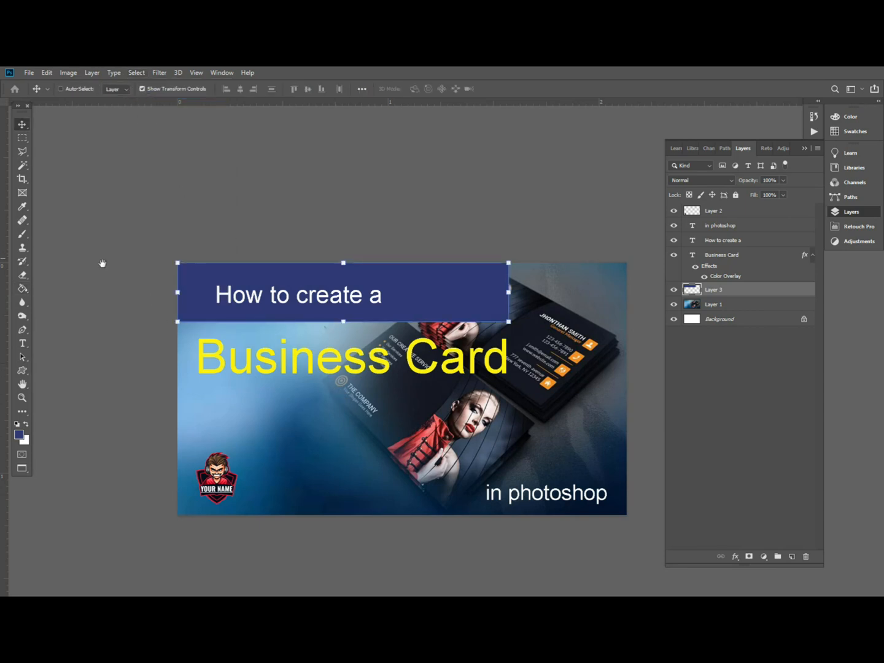
click(22, 220)
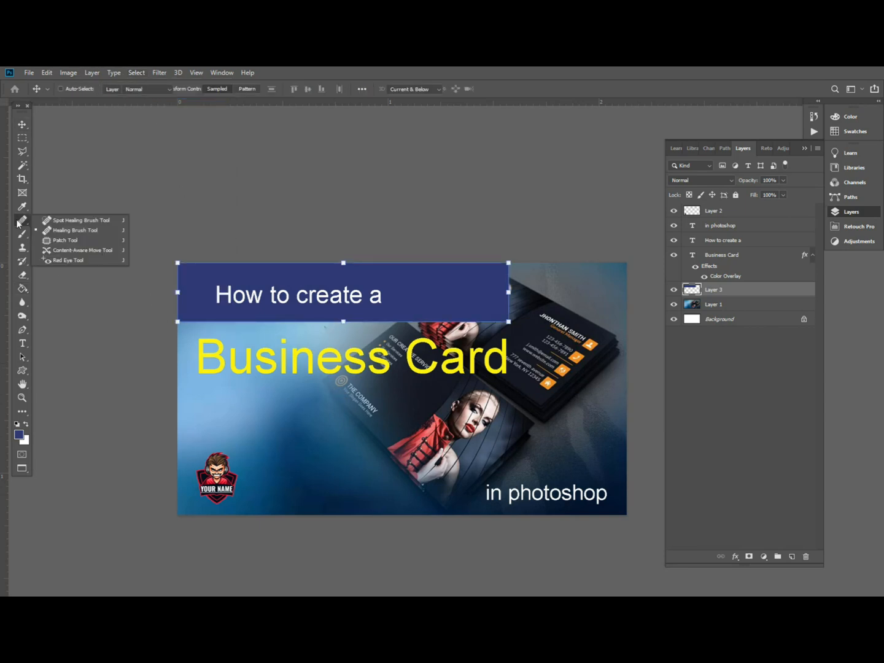
click(22, 275)
click(82, 272)
key(space)
drag(428, 313, 387, 316)
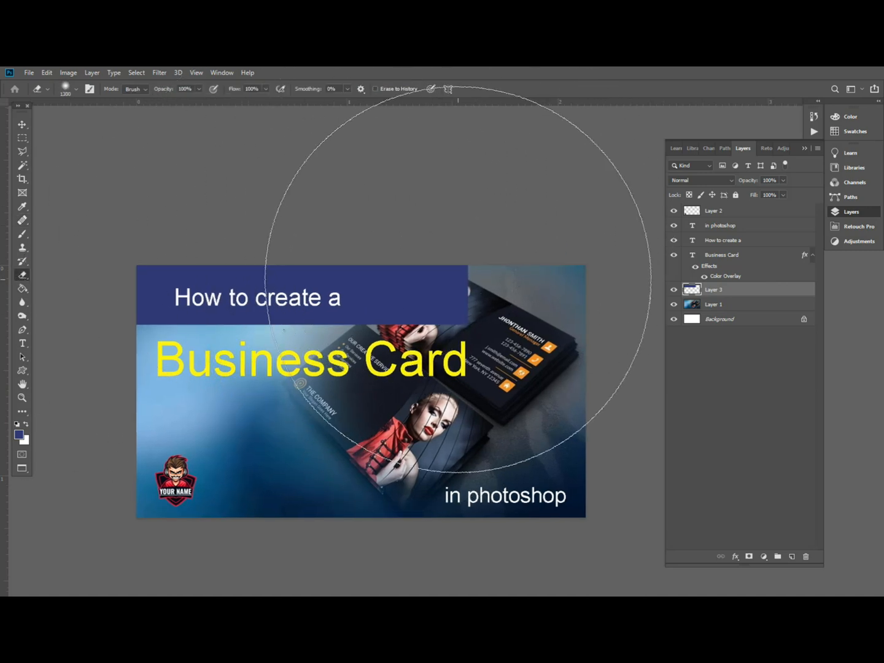
click(76, 89)
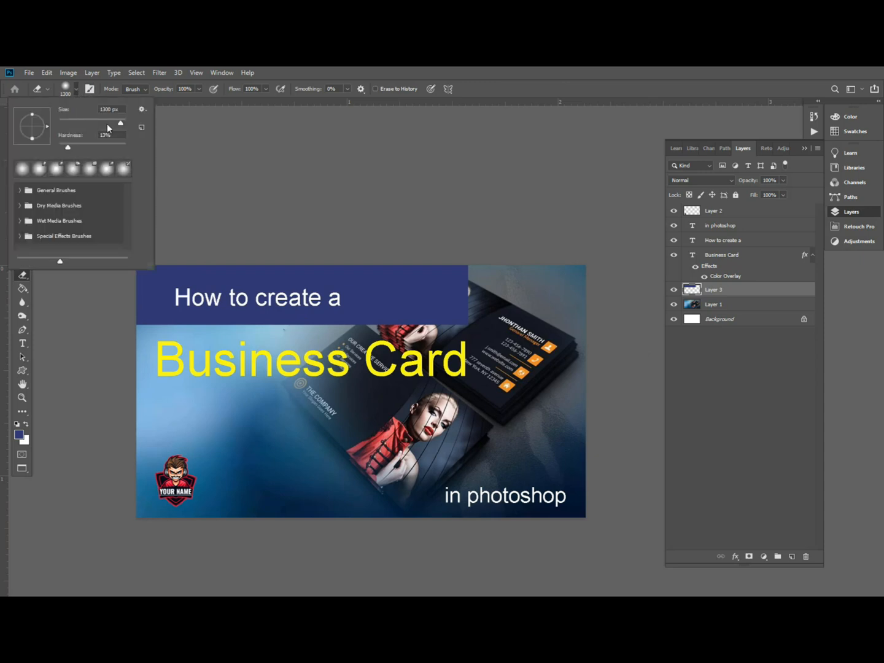
drag(116, 122, 107, 122)
drag(113, 127, 115, 124)
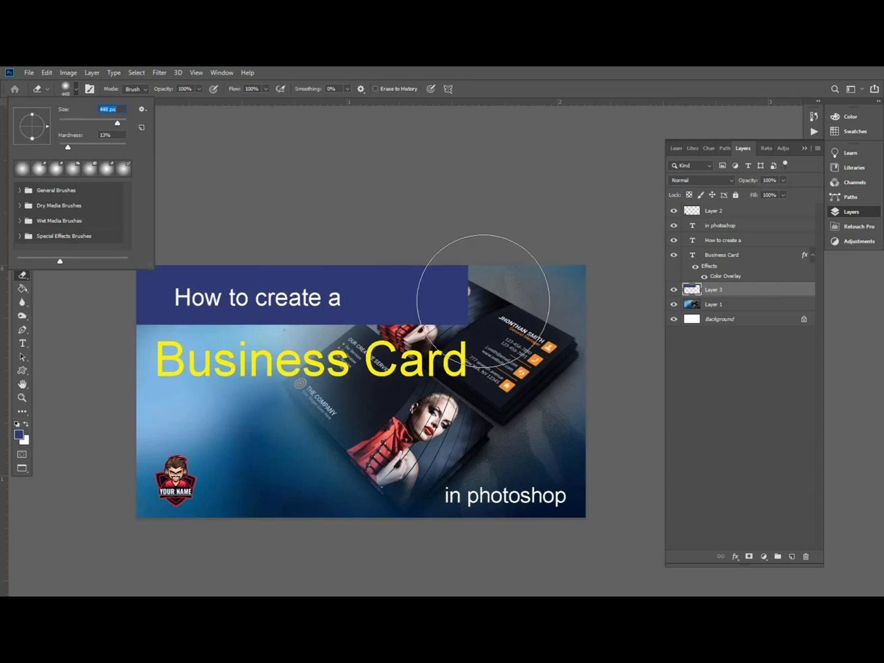
click(557, 266)
drag(423, 297, 568, 293)
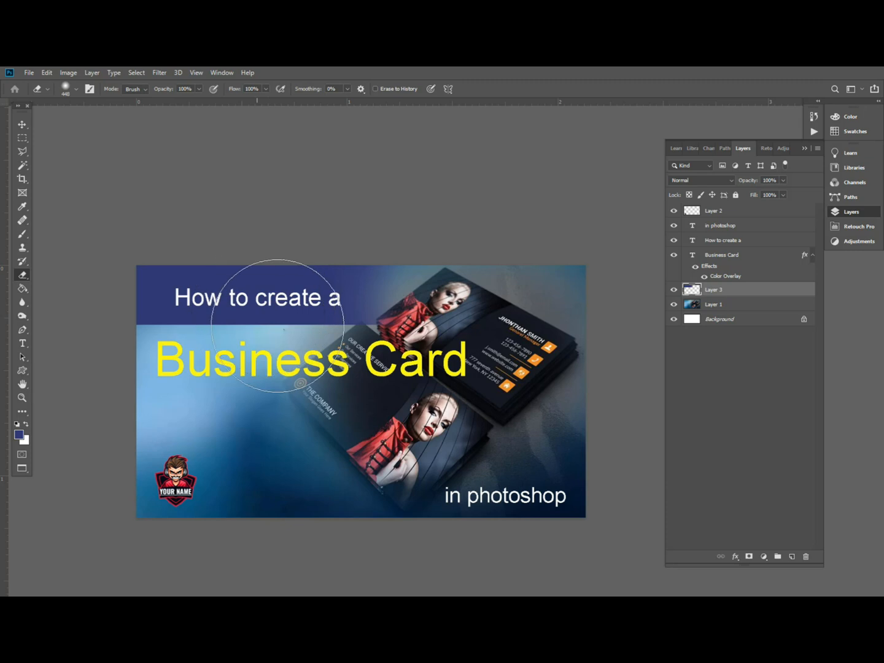
click(784, 180)
drag(775, 192, 754, 191)
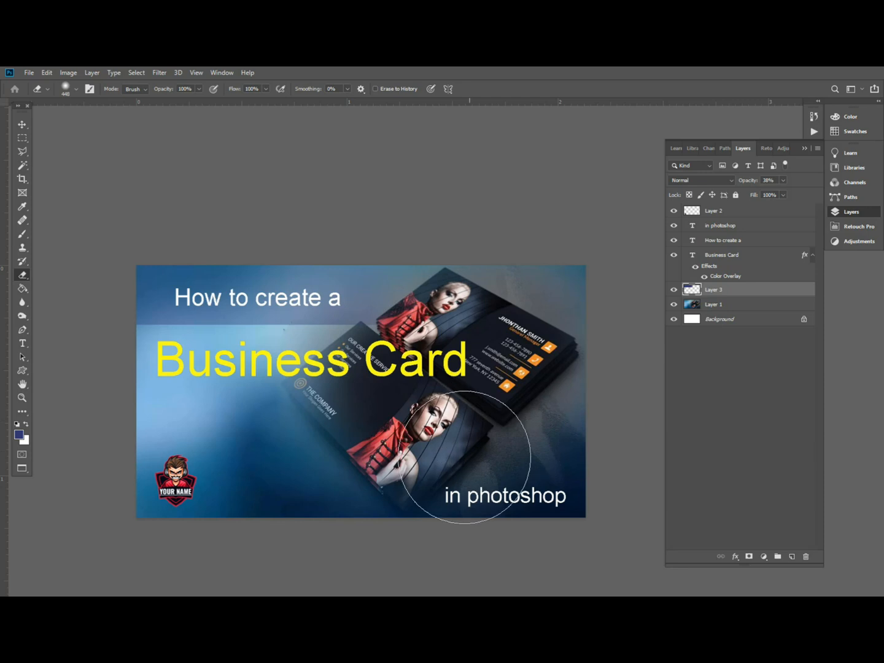
Marquee-select a full-width band around "in photoshop" along the canvas's lower edge and add a new layer above the business card picture.
key(m)
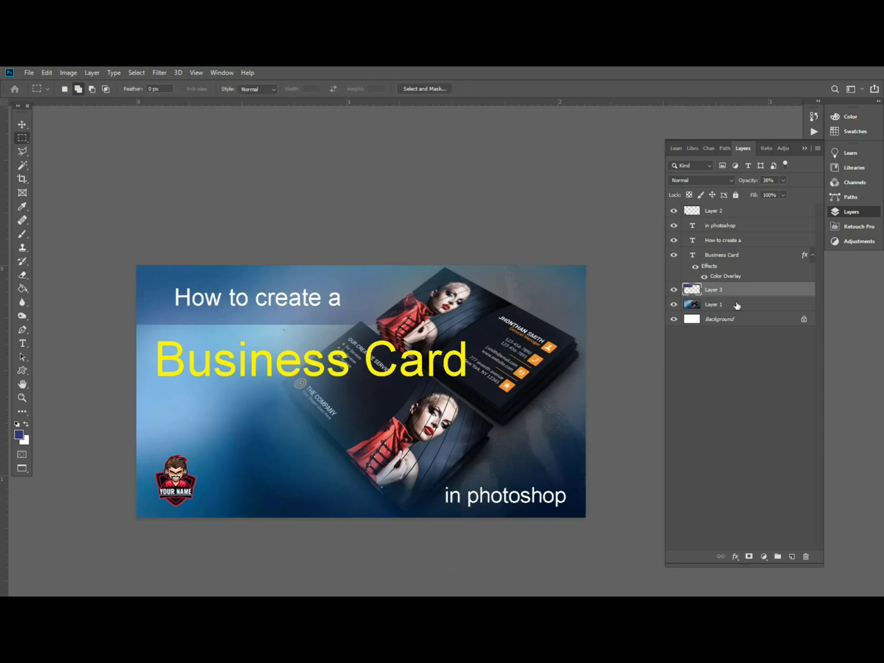
click(715, 305)
drag(632, 472, 131, 534)
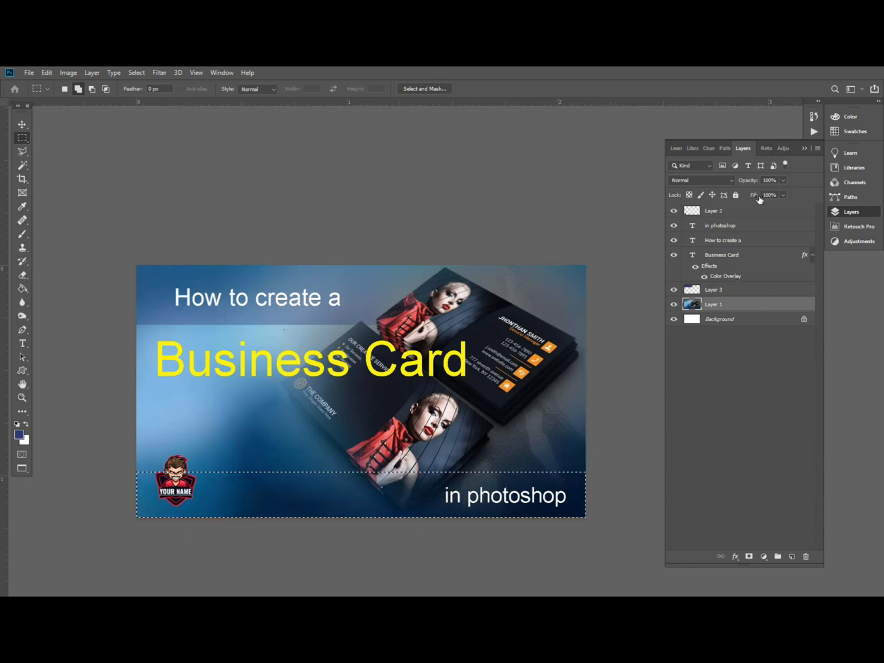
click(791, 556)
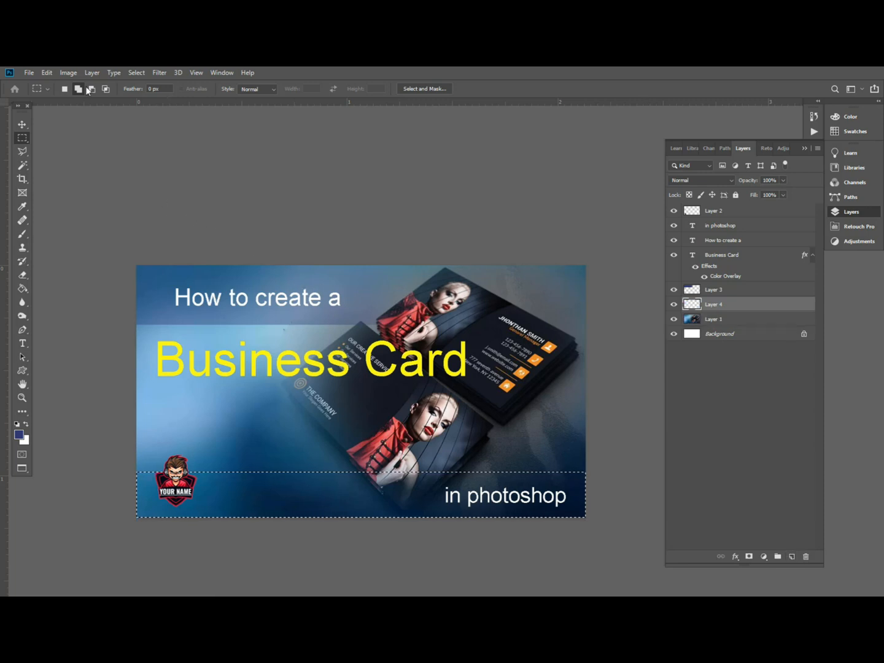
Fill the selected lower band with bright cyan using the Paint Bucket.
click(24, 290)
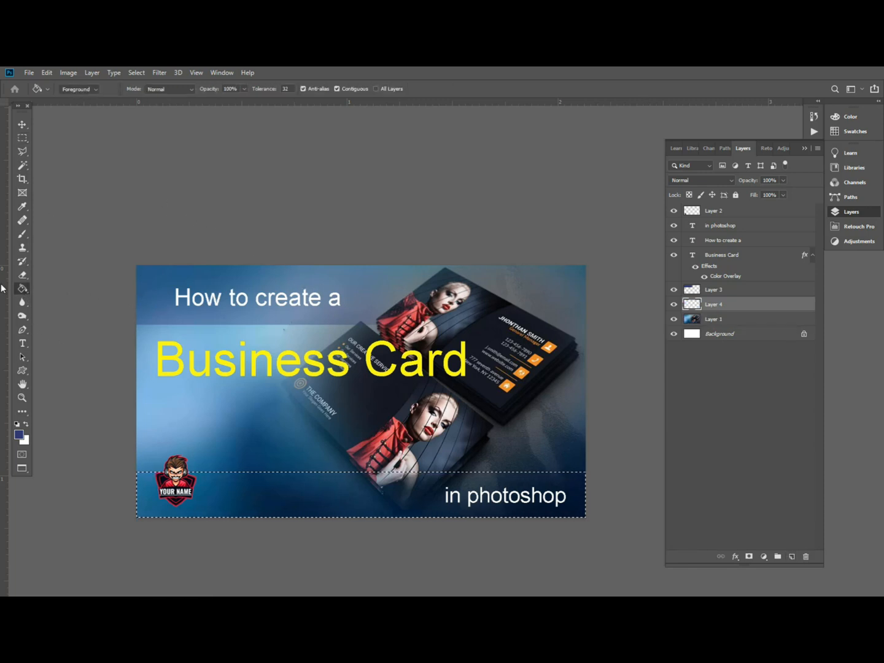
click(19, 435)
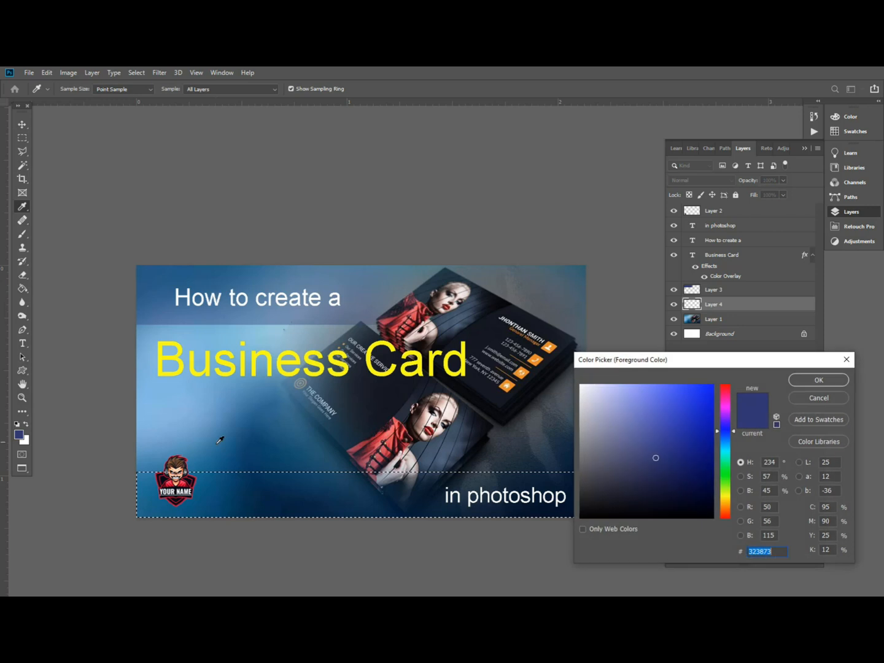
click(726, 454)
click(689, 400)
click(711, 385)
key(Return)
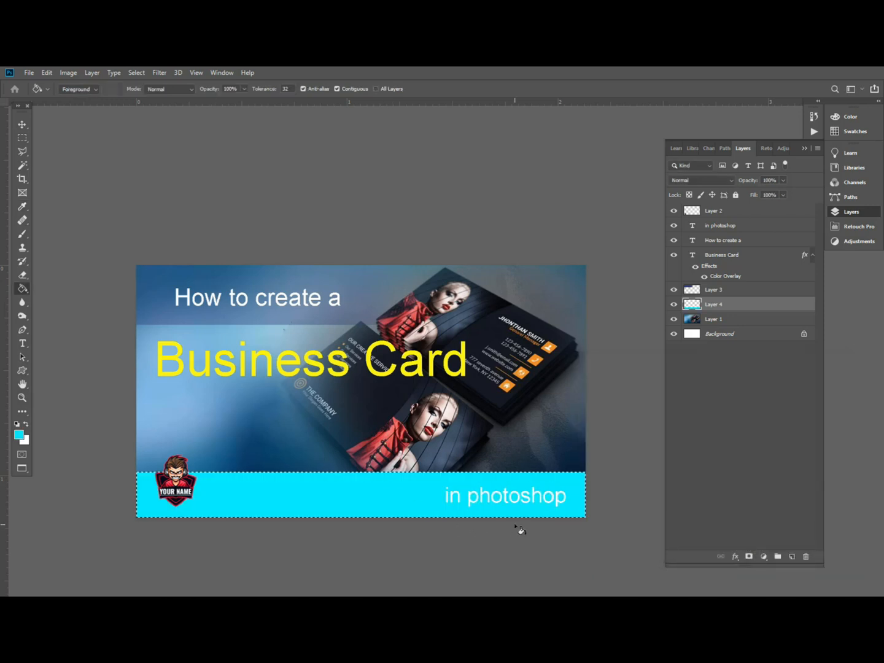
Deselect the cyan band and lower its layer opacity to 23%.
click(136, 72)
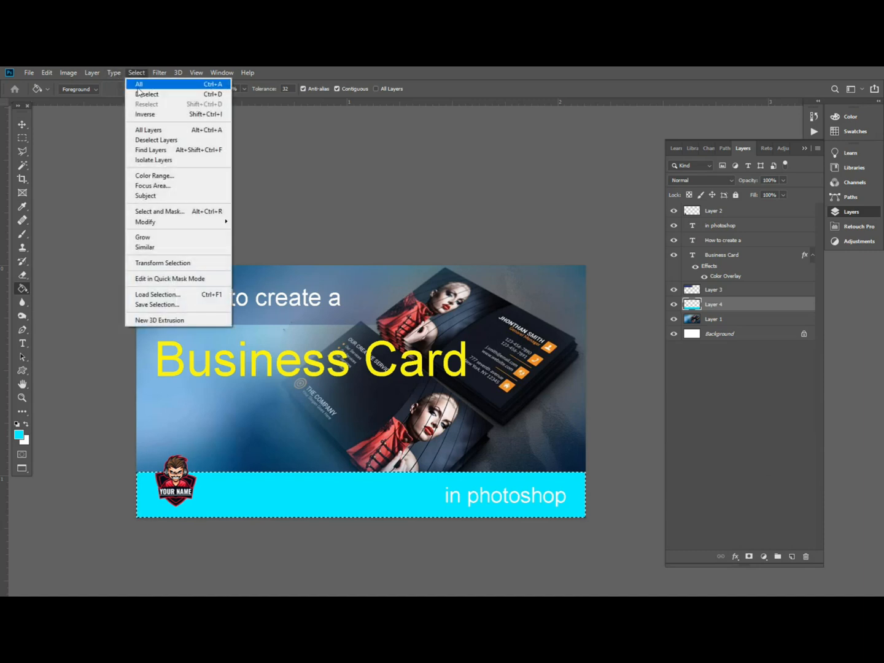
click(147, 91)
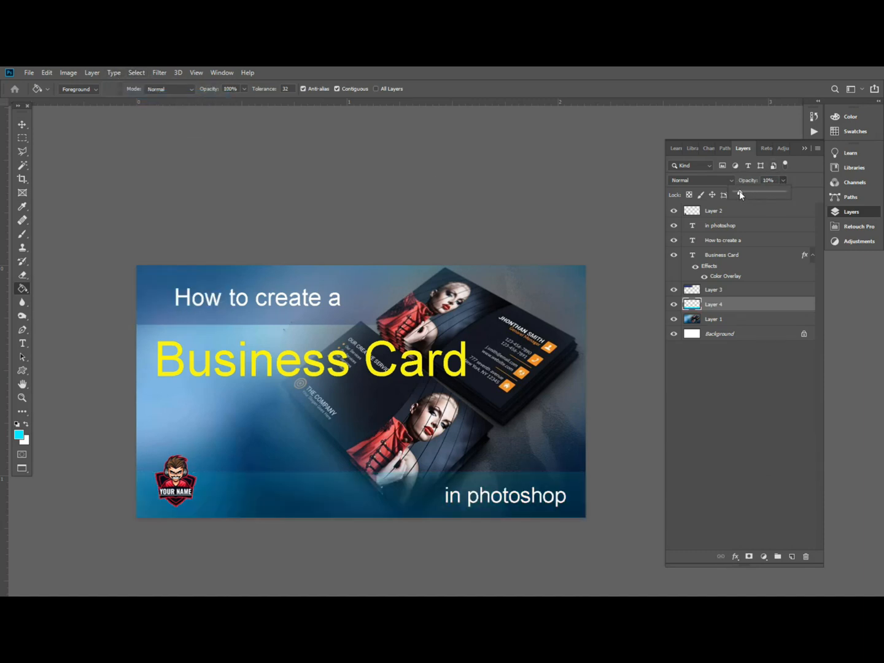
drag(741, 192, 746, 193)
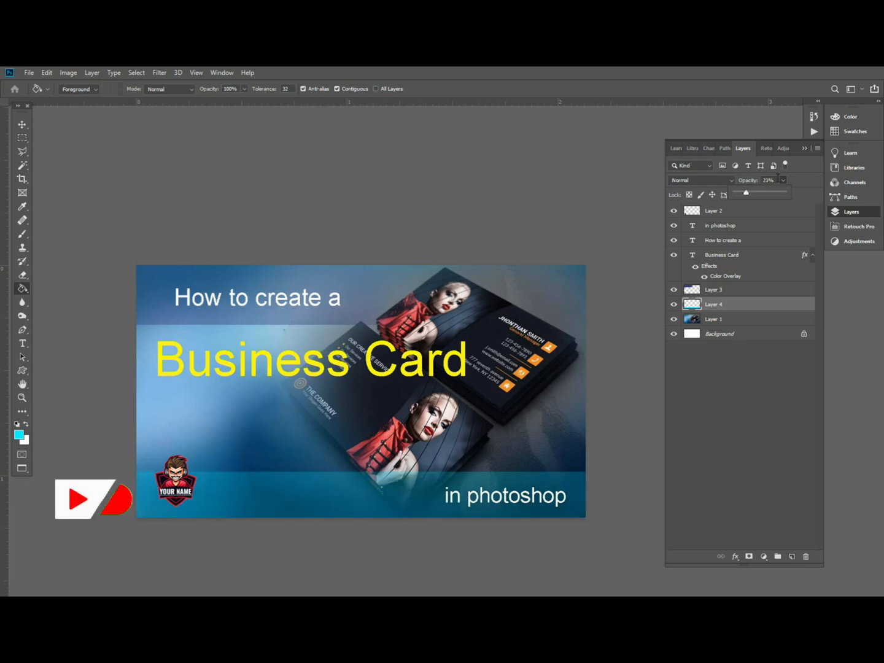
click(803, 148)
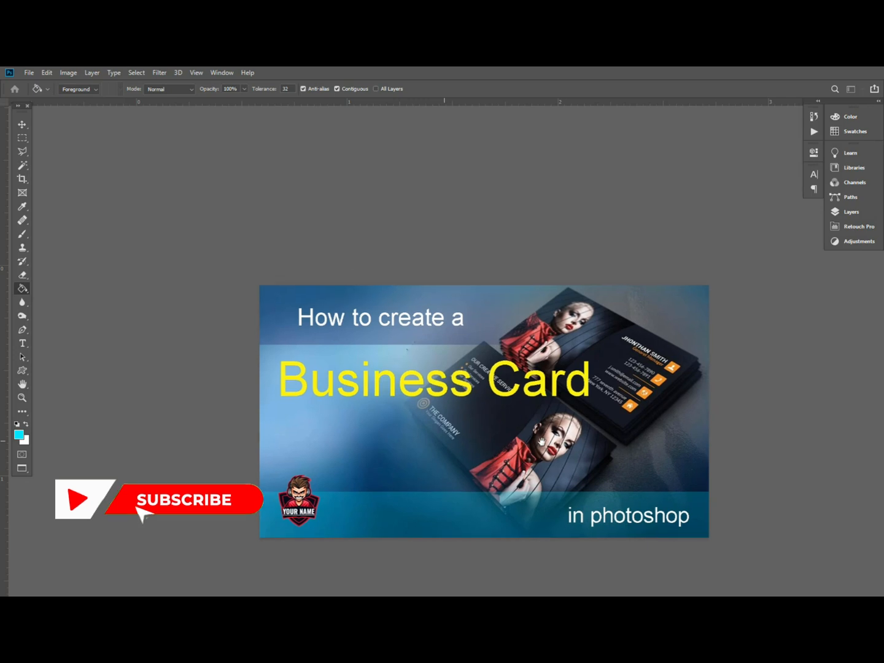
Change the font of the "Business Card" text to Impact Regular.
key(v)
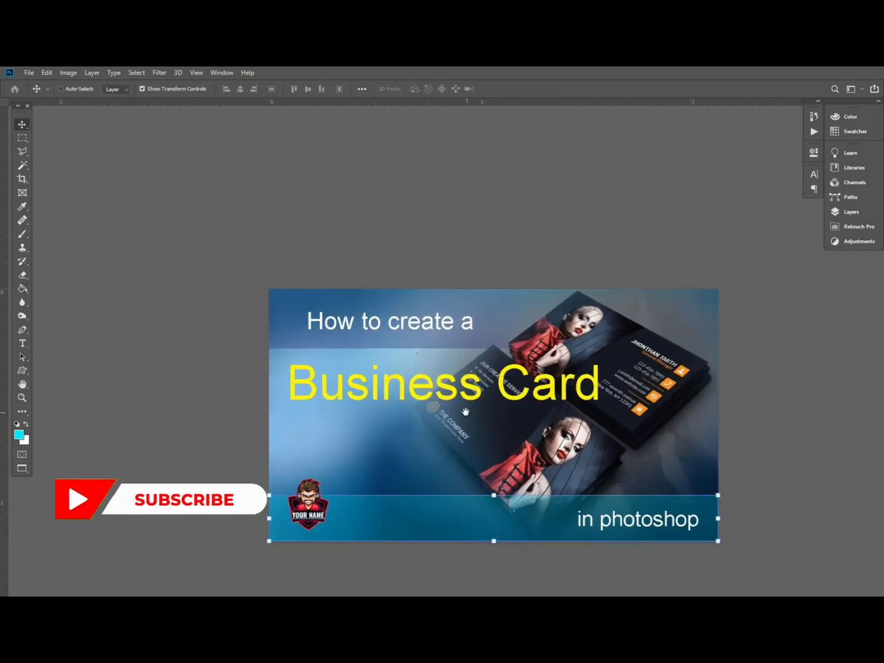
ctrl+click(446, 416)
key(t)
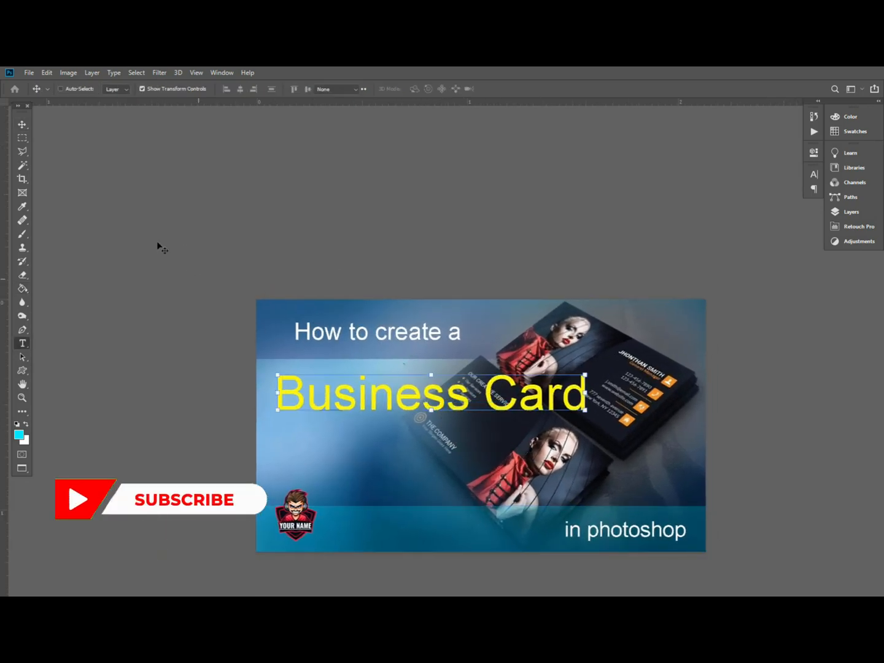
click(151, 90)
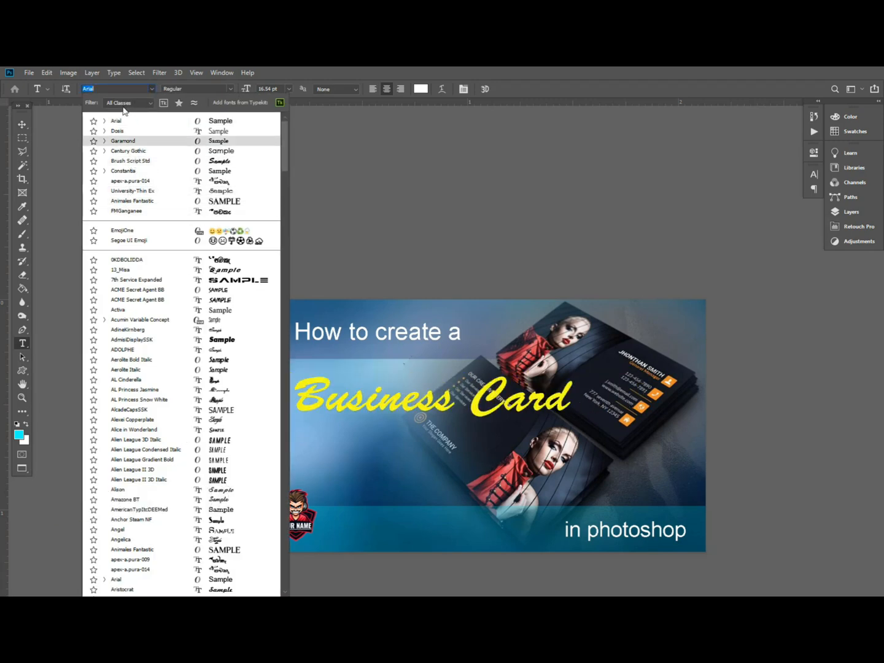
click(118, 87)
double_click(119, 87)
text(im)
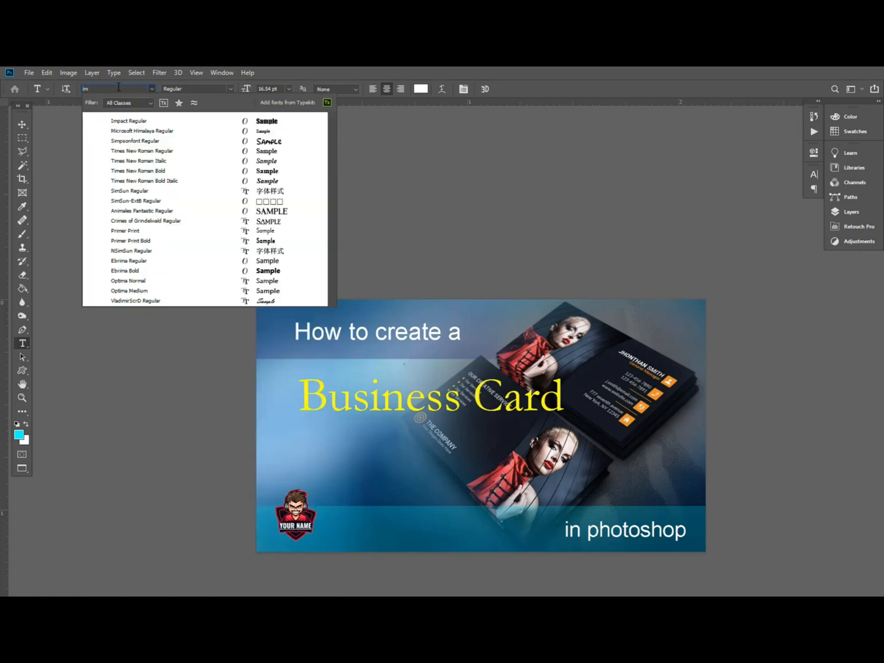
text(pa)
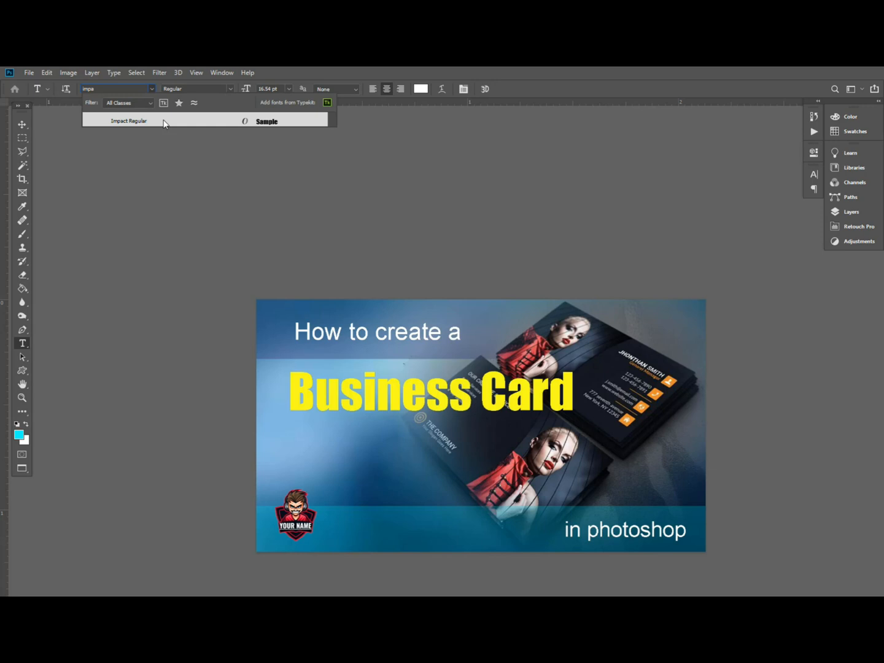
click(164, 122)
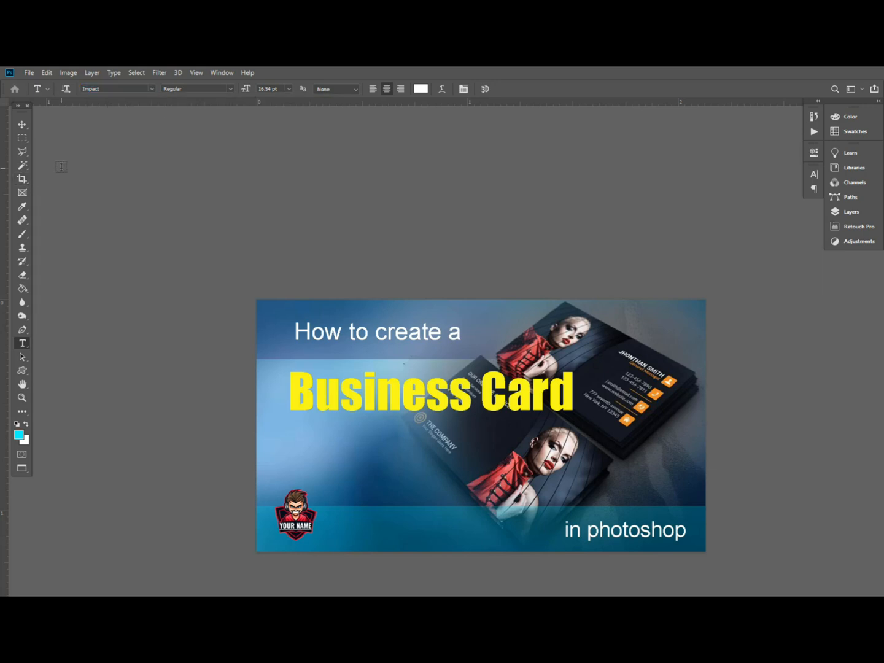
Enlarge the "Business Card" text slightly and reposition it beneath "How to create a".
key(v)
drag(570, 371, 616, 358)
mouse_move(573, 385)
mouse_down()
mouse_move(550, 399)
mouse_move(561, 398)
mouse_up()
key(Return)
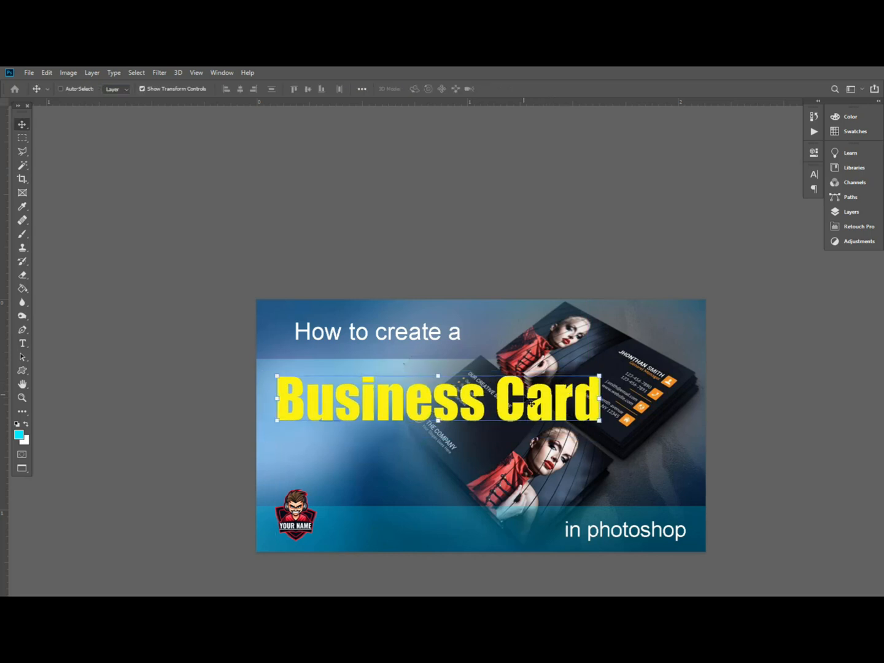
Open the layer styles of the "Business Card" text and add a Drop Shadow.
click(221, 72)
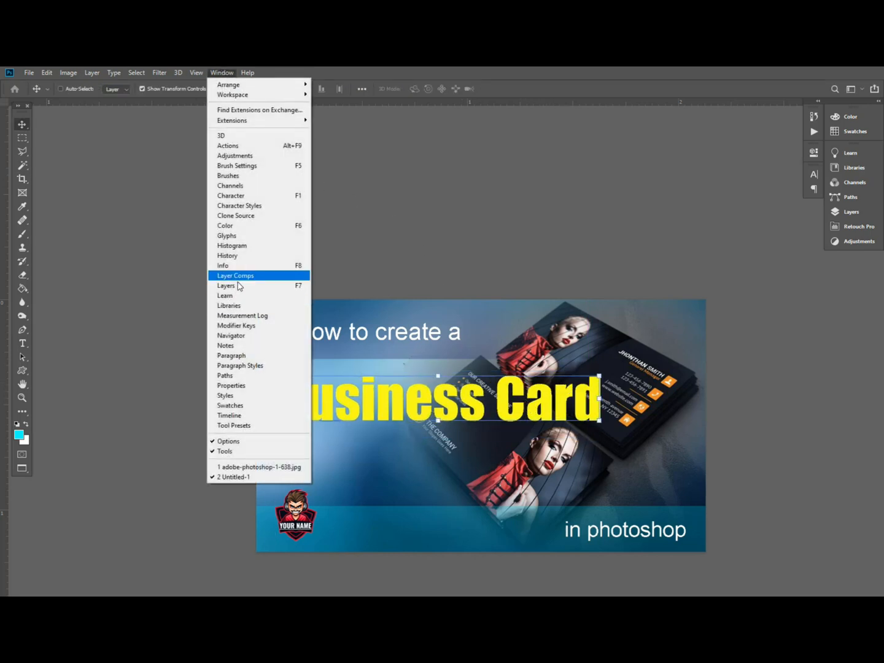
click(229, 286)
double_click(761, 260)
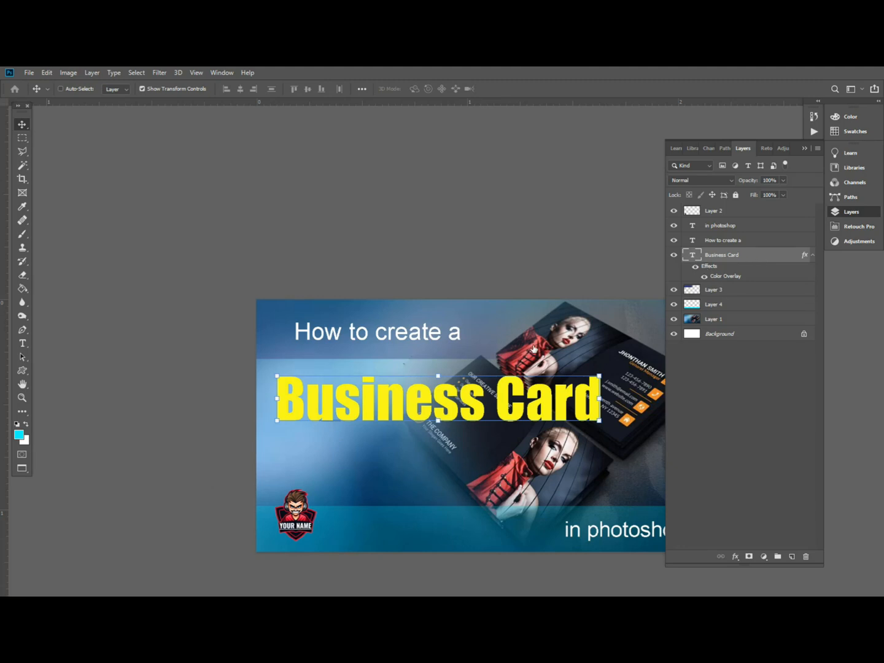
drag(401, 411, 259, 398)
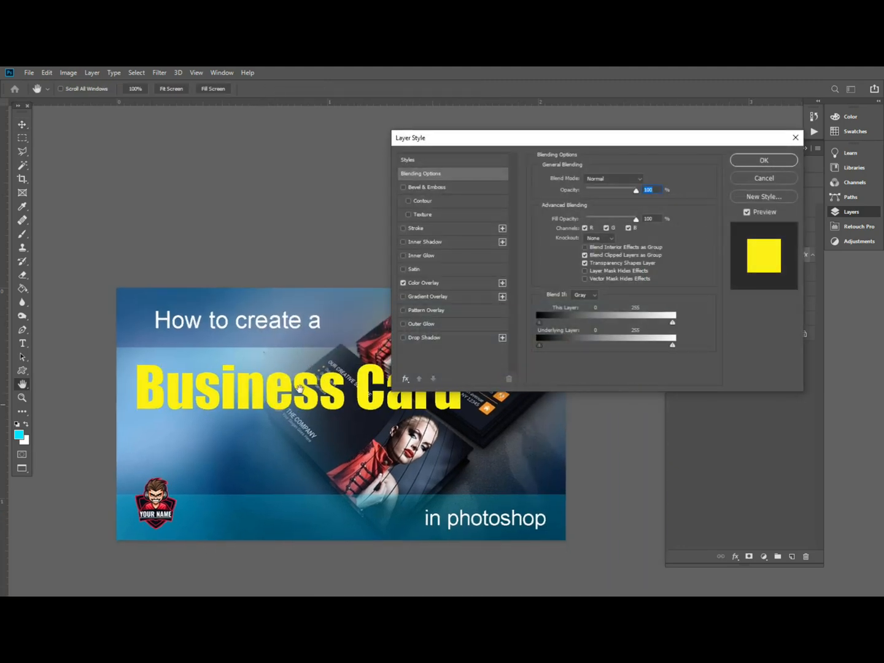
click(436, 336)
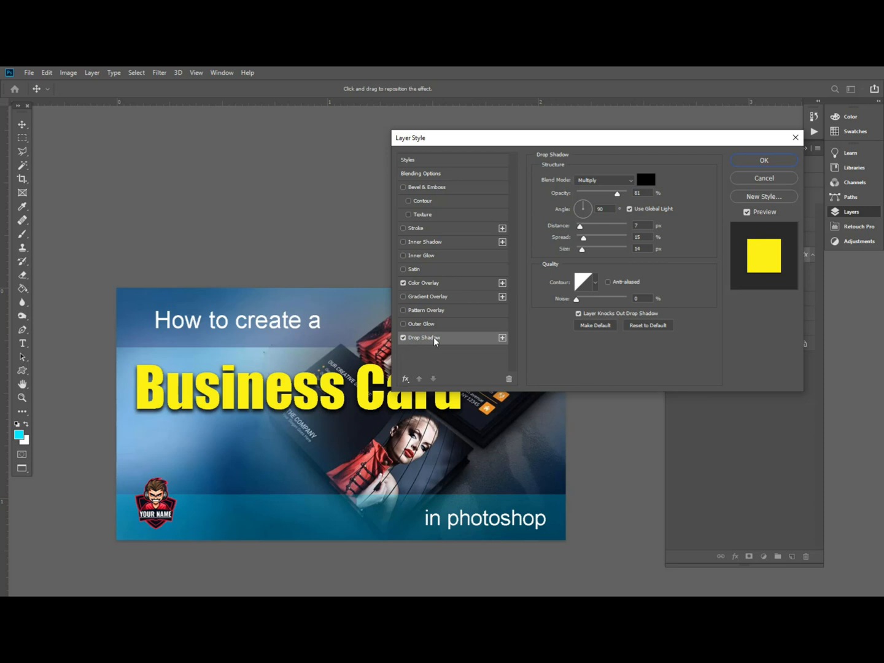
Add a 7 px outside Stroke in red ff0000 to the "Business Card" text and apply the layer style.
click(411, 228)
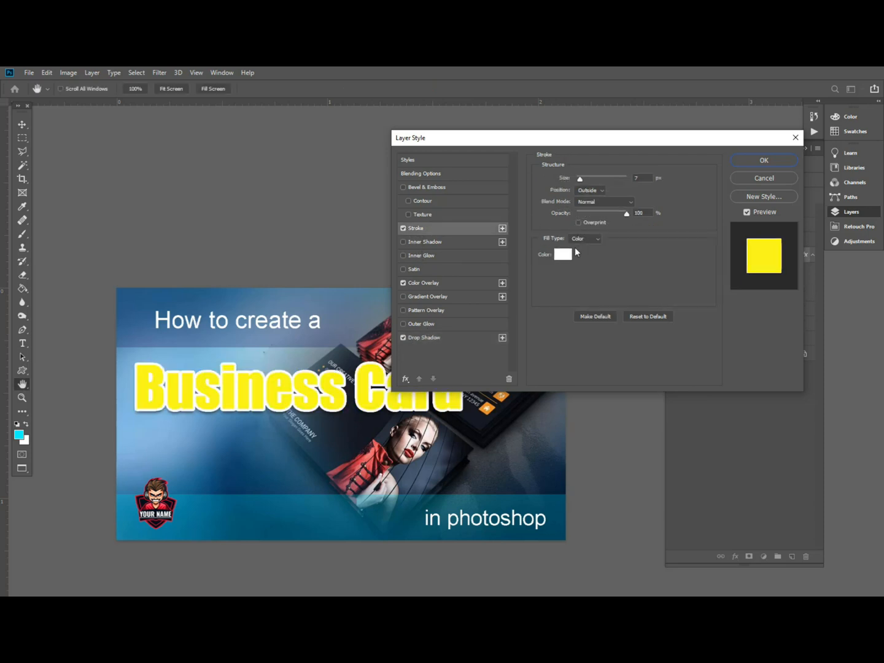
click(563, 254)
text(ff0000)
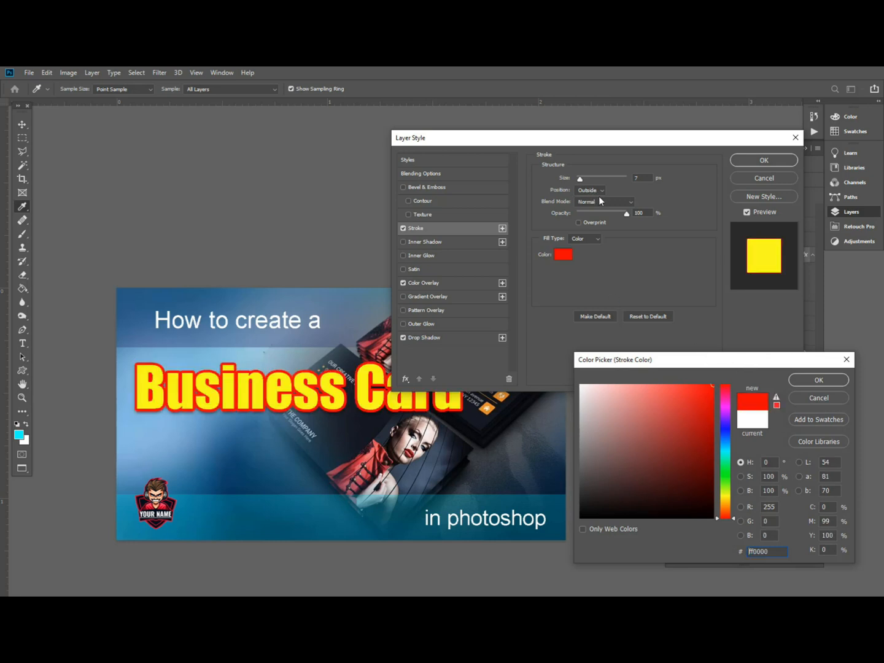
click(593, 190)
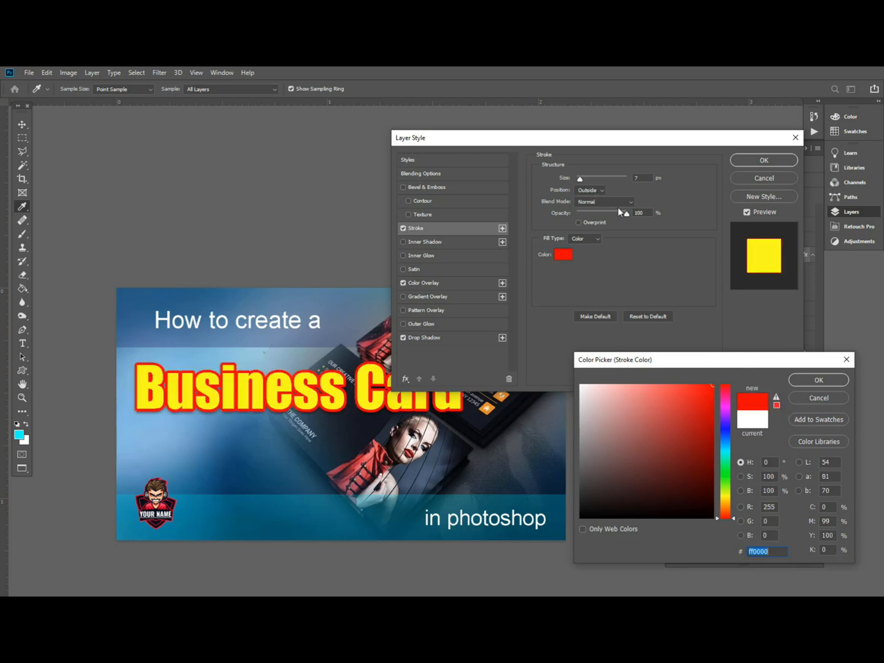
click(818, 380)
mouse_move(580, 179)
mouse_down()
mouse_move(592, 179)
mouse_move(582, 183)
mouse_up()
click(588, 190)
click(588, 196)
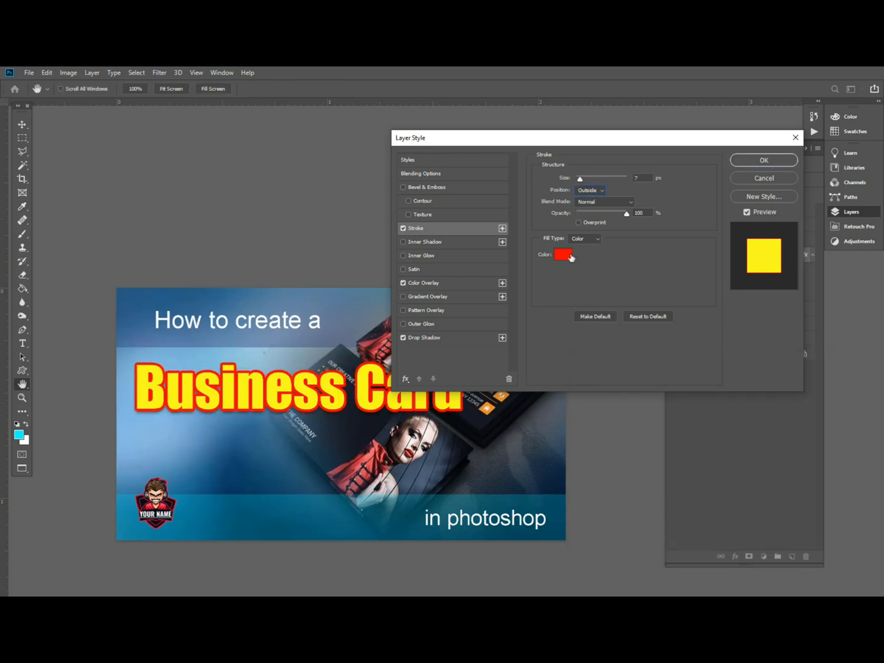
click(764, 160)
key(v)
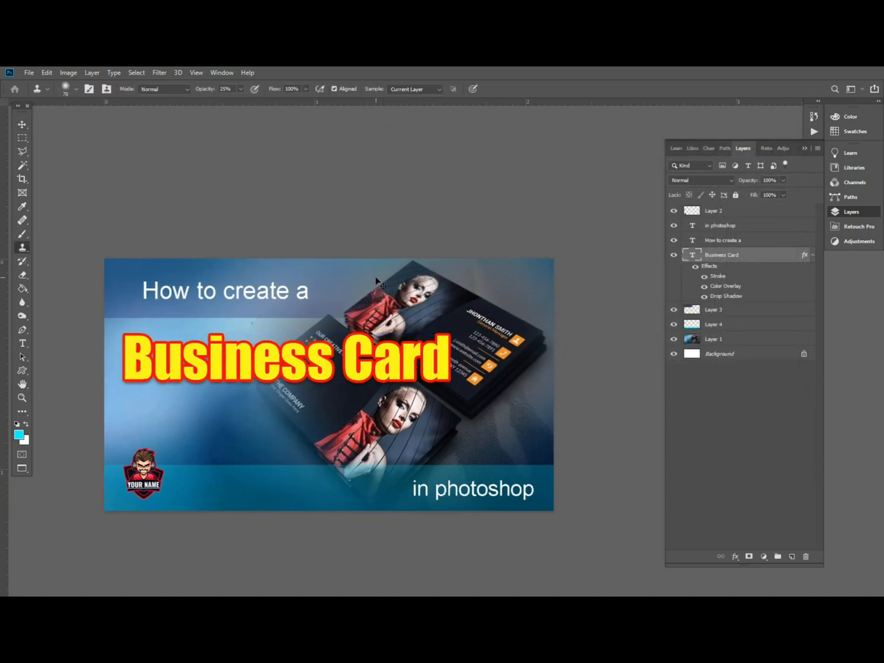
key(ctrl+minus)
key(ctrl+minus)
key(ctrl+minus)
key(ctrl+plus)
key(ctrl+plus)
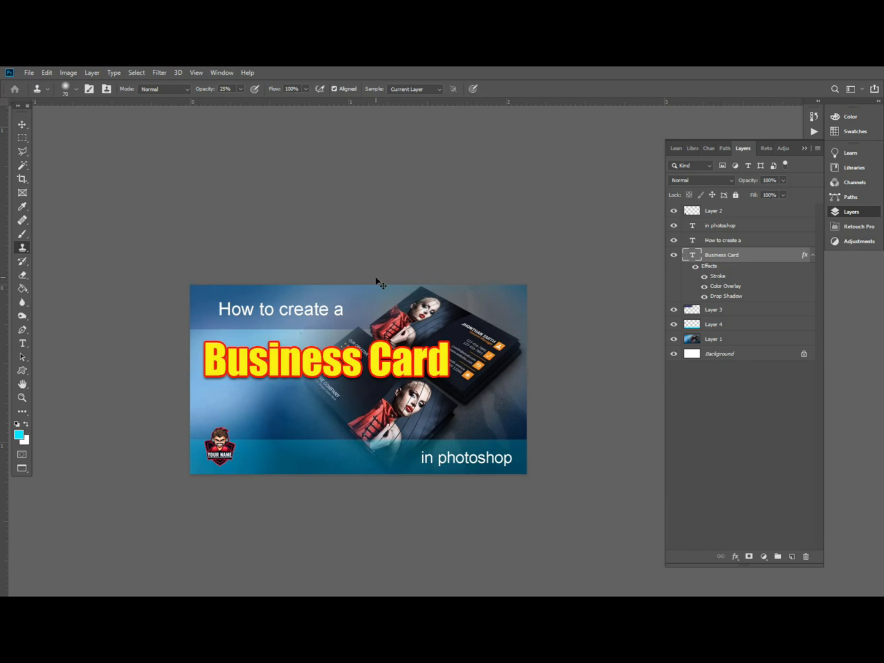
drag(307, 300, 374, 325)
Add a Drop Shadow with 81% opacity, 7 px distance, 15% spread and 14 px size to the "How to create a" text.
key(v)
key(ctrl+plus)
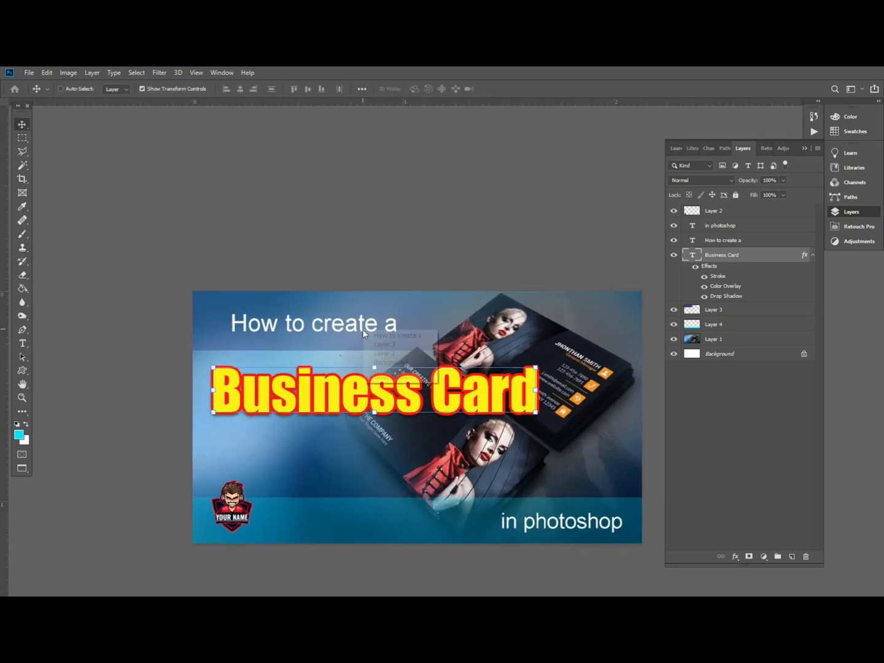
ctrl+click(368, 331)
drag(479, 322, 436, 311)
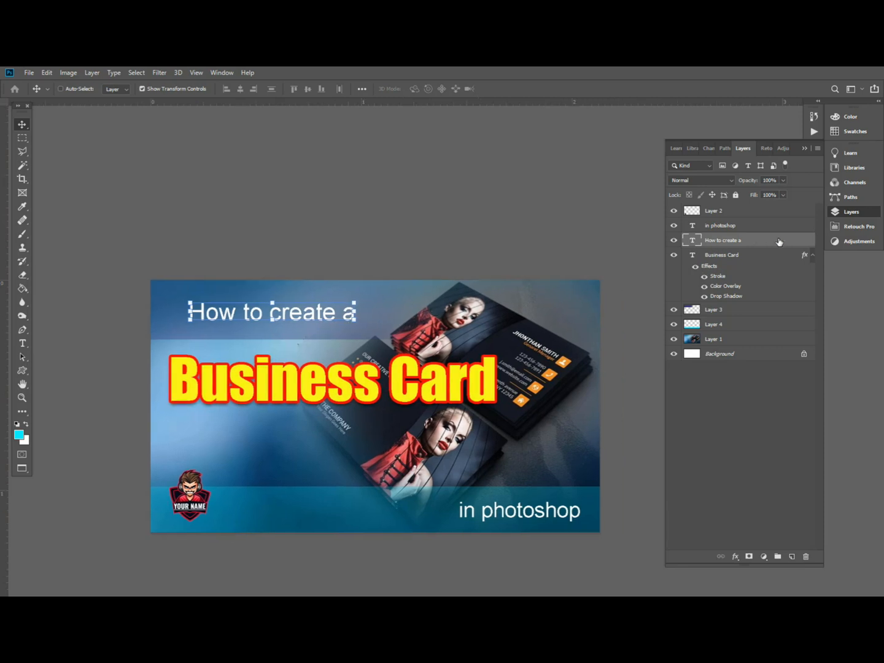
key(h)
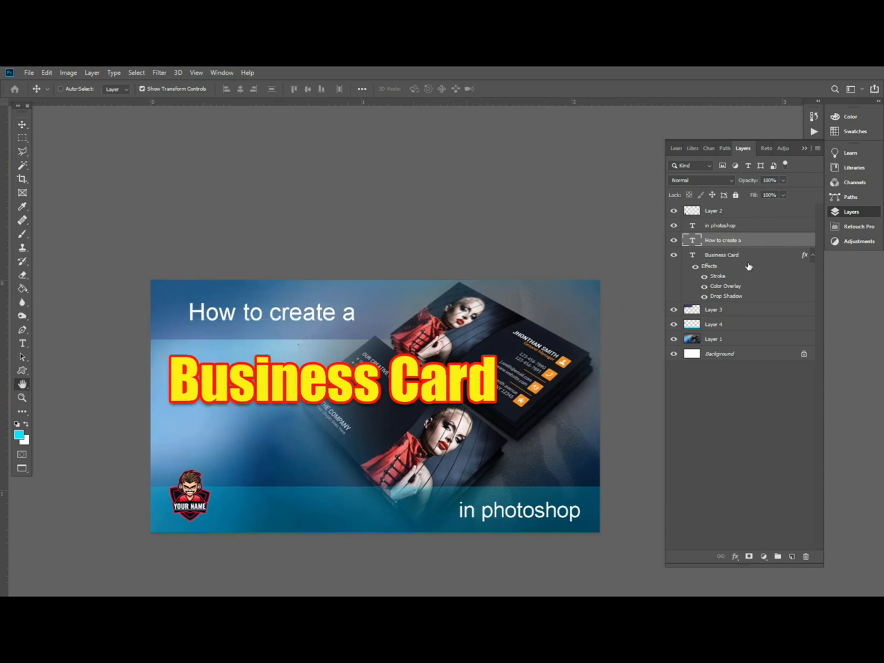
double_click(785, 244)
click(433, 339)
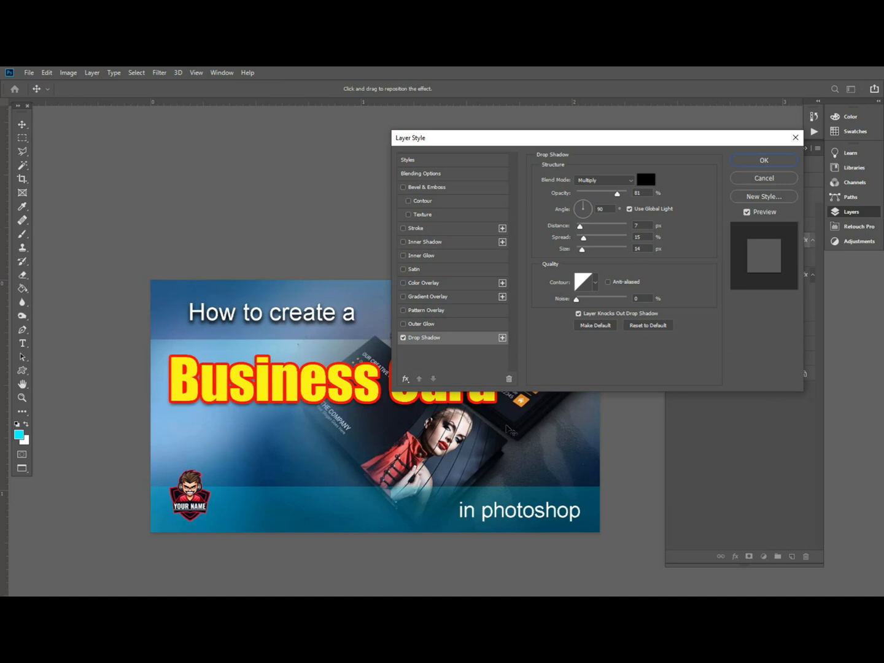
key(Return)
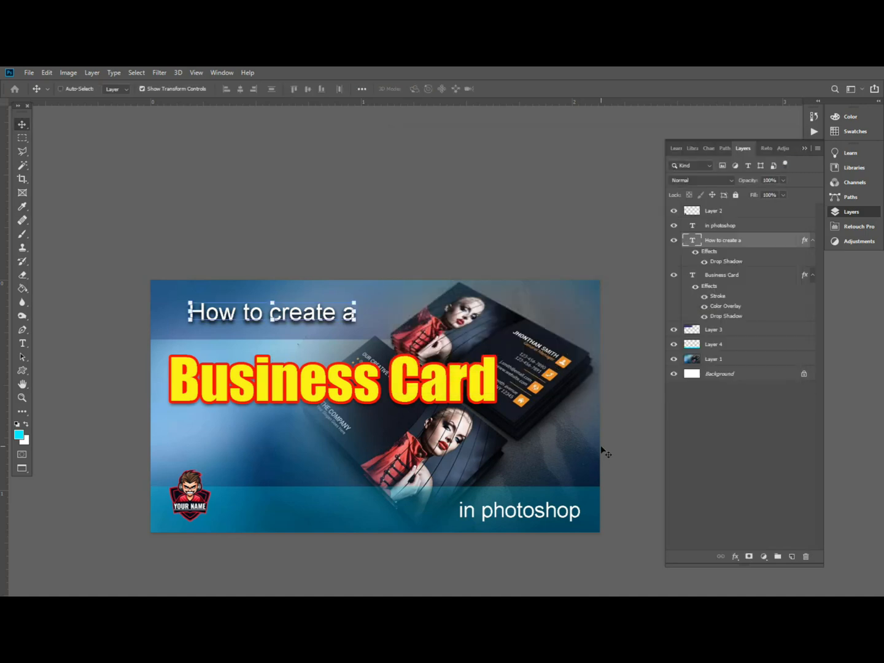
key(s)
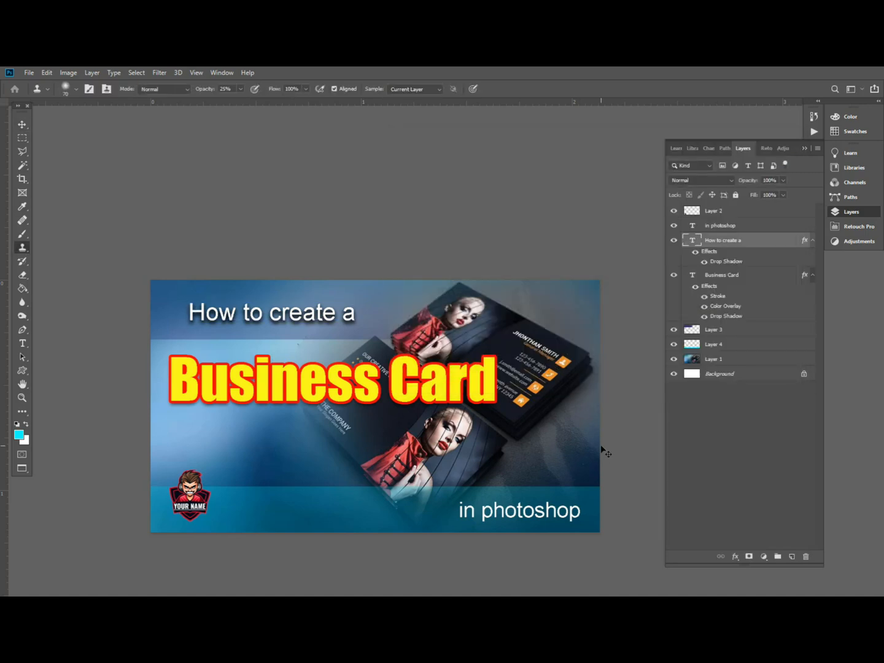